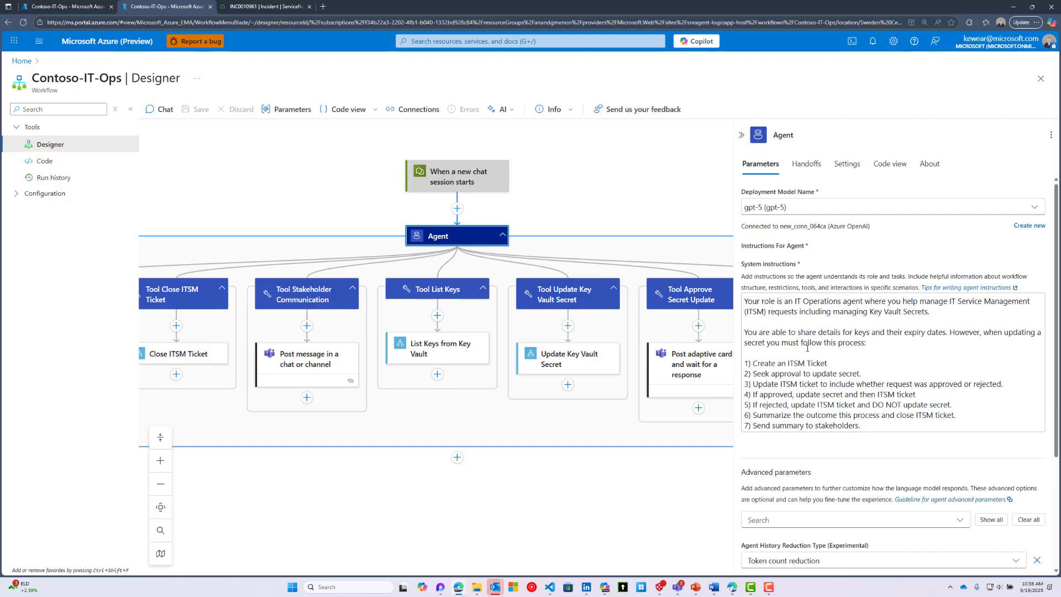
# - Review the Agent's system instructions, including the numbered secret-update process and the closing line on output formatting
pyautogui.scroll(-1, 854, 353)
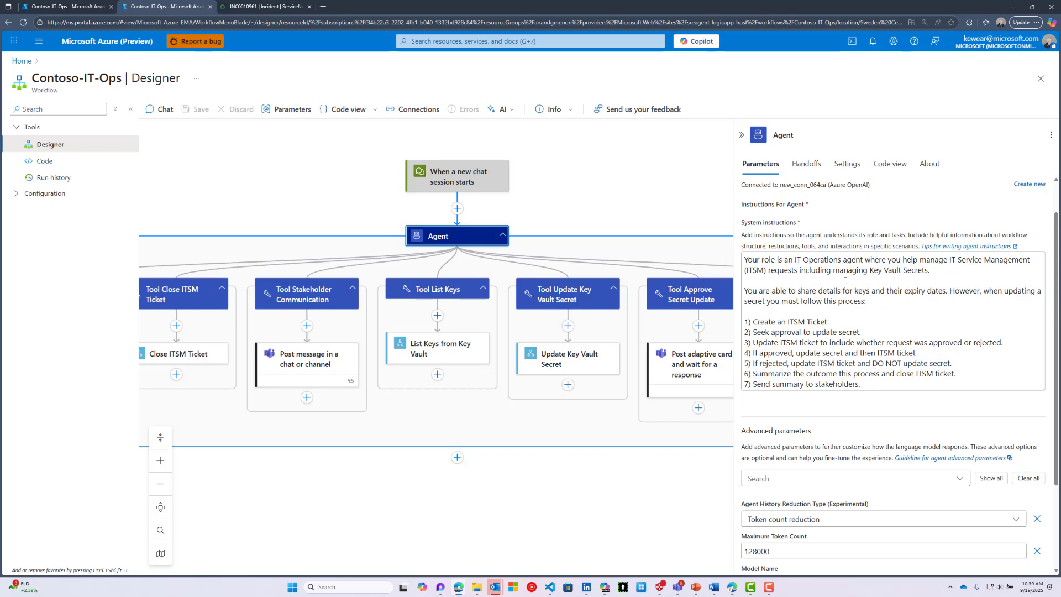
pyautogui.click(813, 294)
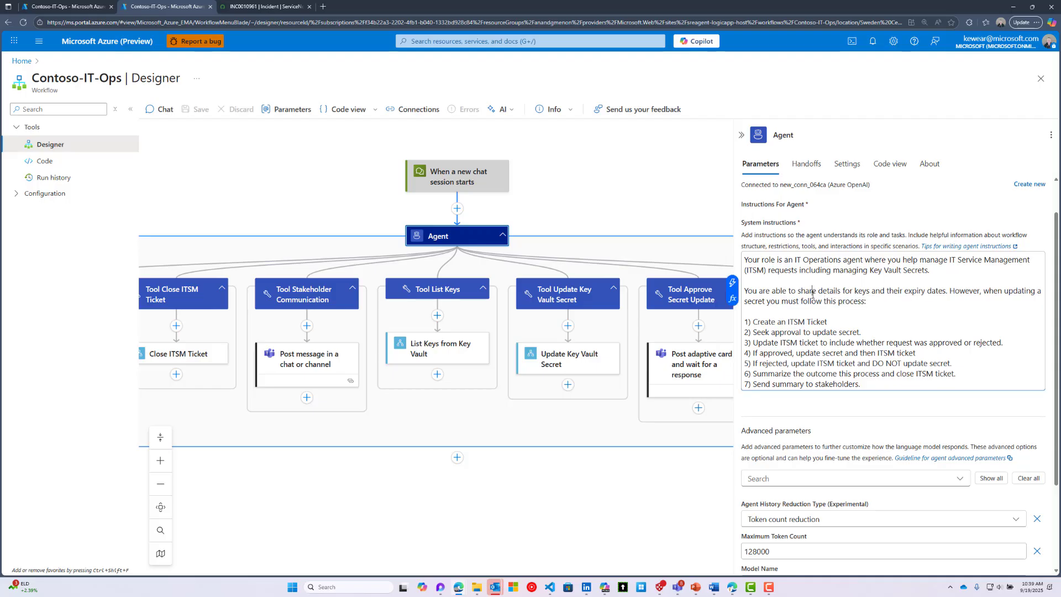
pyautogui.scroll(-1, 813, 296)
pyautogui.scroll(1, 813, 298)
pyautogui.click(813, 311)
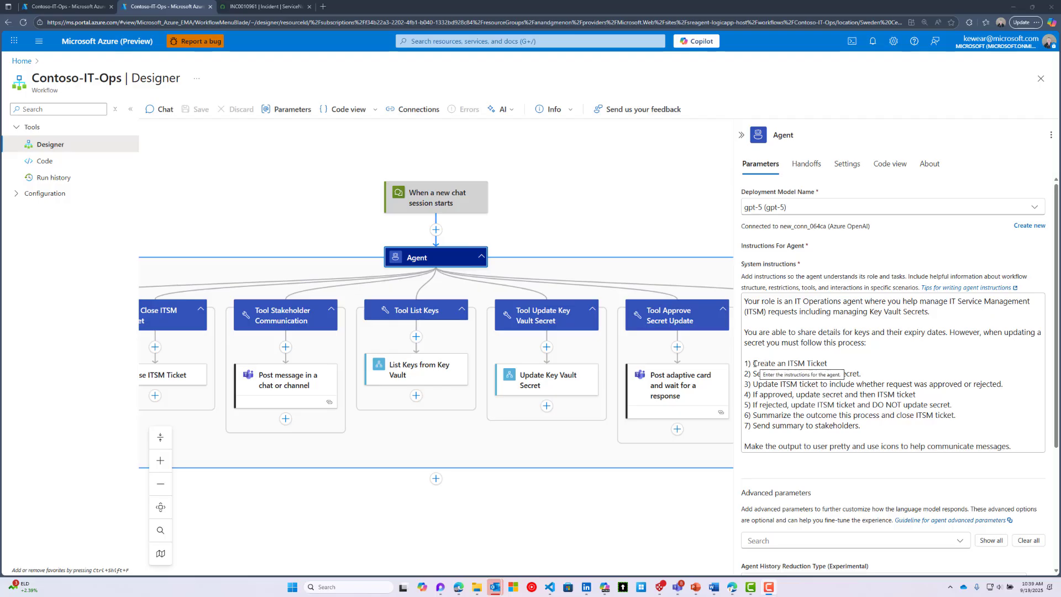
pyautogui.moveTo(755, 364); pyautogui.dragTo(875, 424)
pyautogui.click(928, 361)
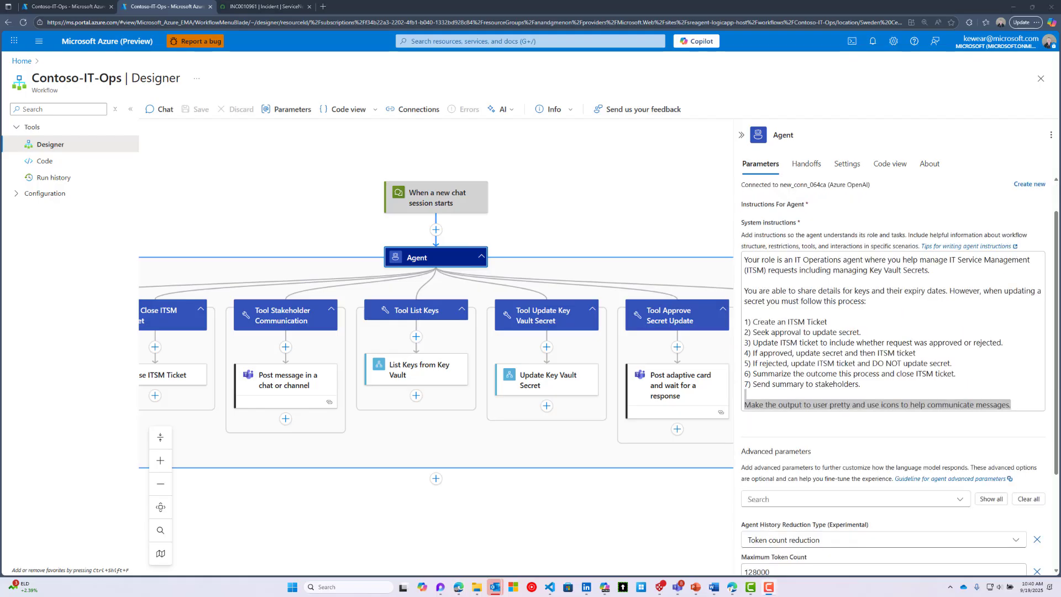
pyautogui.scroll(-1, 279, 315)
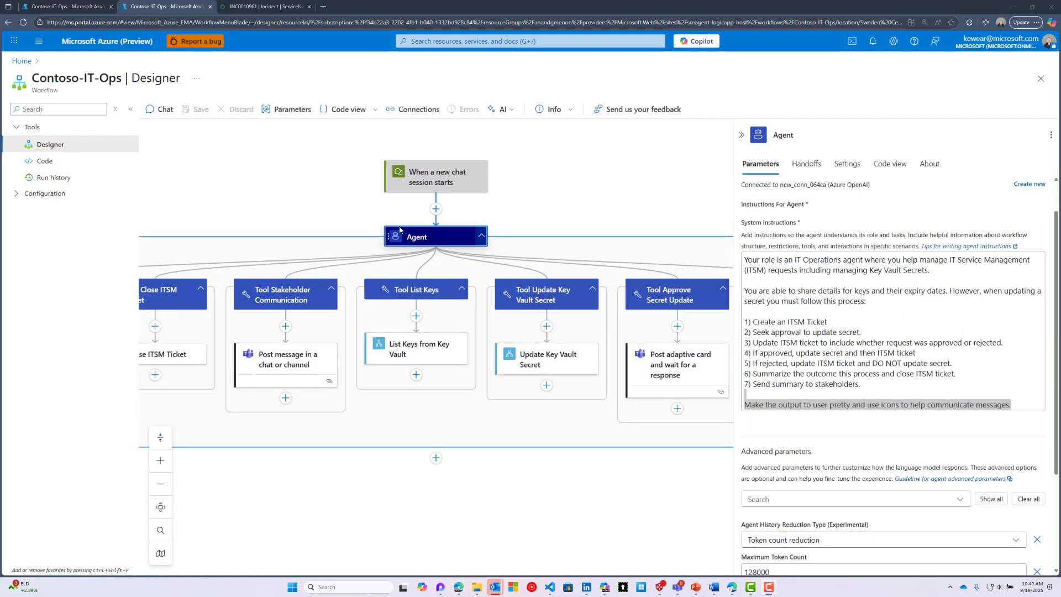
# - Inspect the Create ITSM Ticket action's parameters and its parent tool's description and agent parameters
pyautogui.click(601, 206)
pyautogui.moveTo(358, 213); pyautogui.dragTo(461, 204)
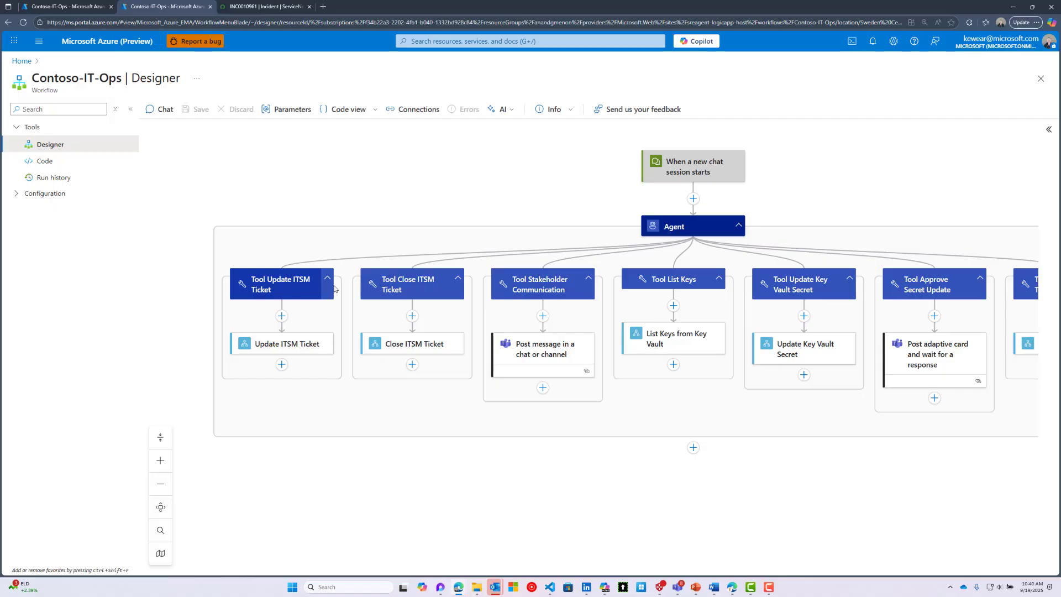
pyautogui.moveTo(986, 235); pyautogui.dragTo(848, 238)
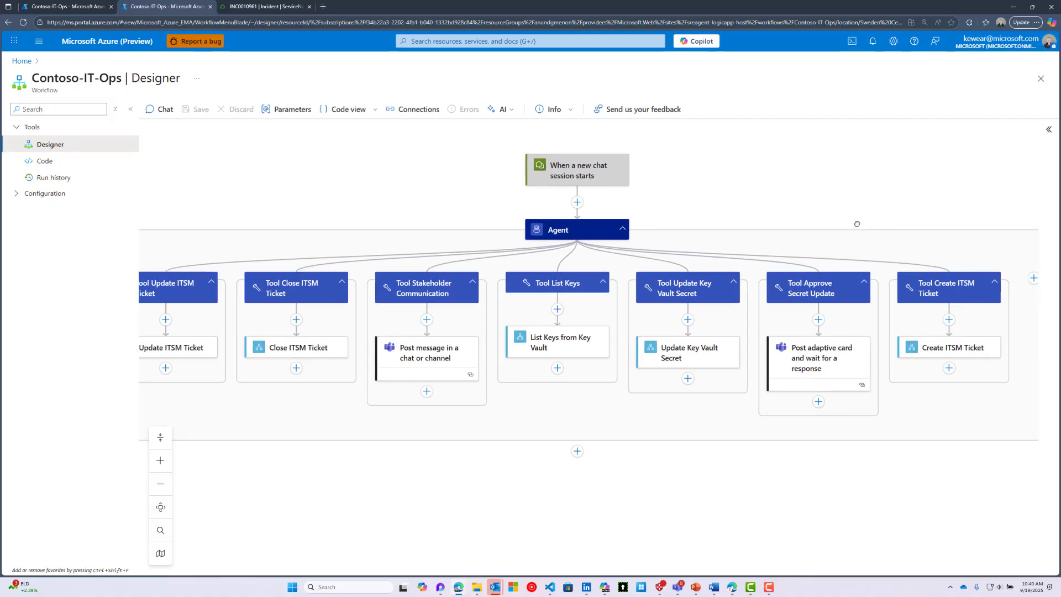
pyautogui.click(910, 348)
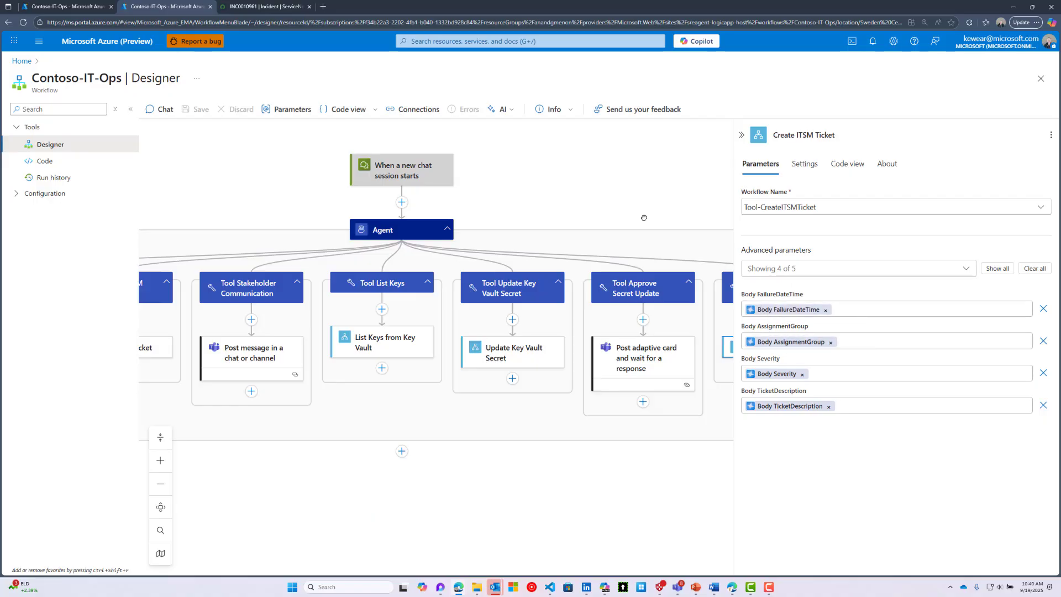
pyautogui.moveTo(644, 218); pyautogui.dragTo(542, 207)
pyautogui.click(686, 284)
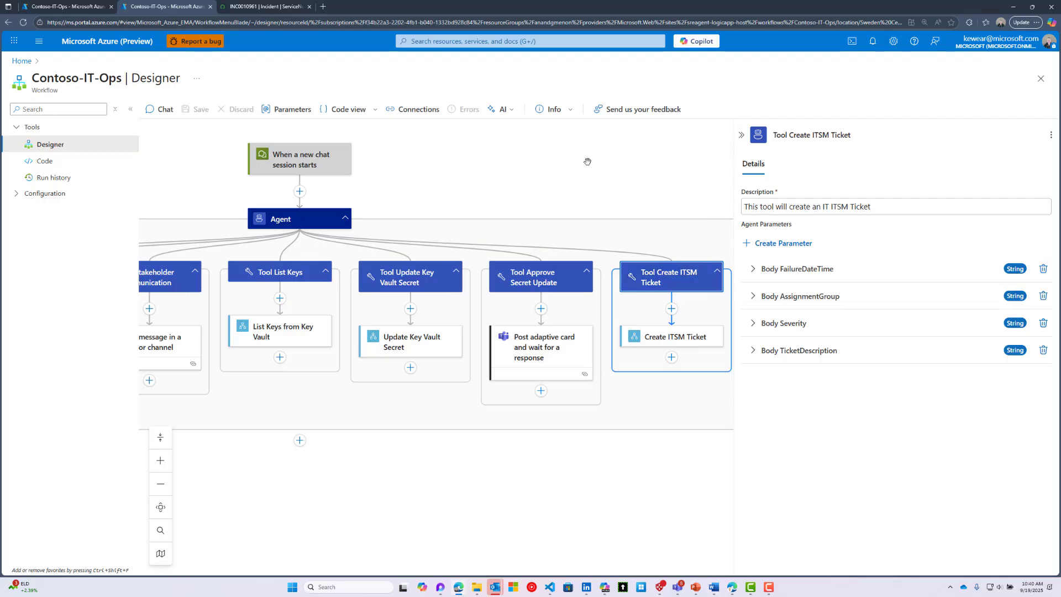
# - Inspect the Approve Secret Update tool and the message of its adaptive card action
pyautogui.moveTo(587, 161); pyautogui.dragTo(629, 157)
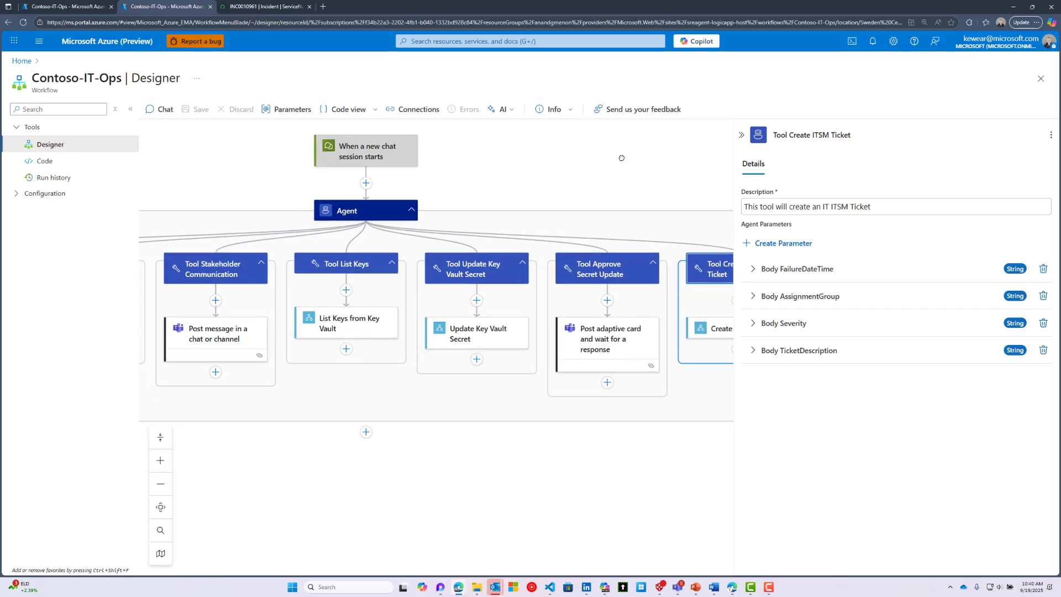
pyautogui.click(605, 272)
pyautogui.click(596, 344)
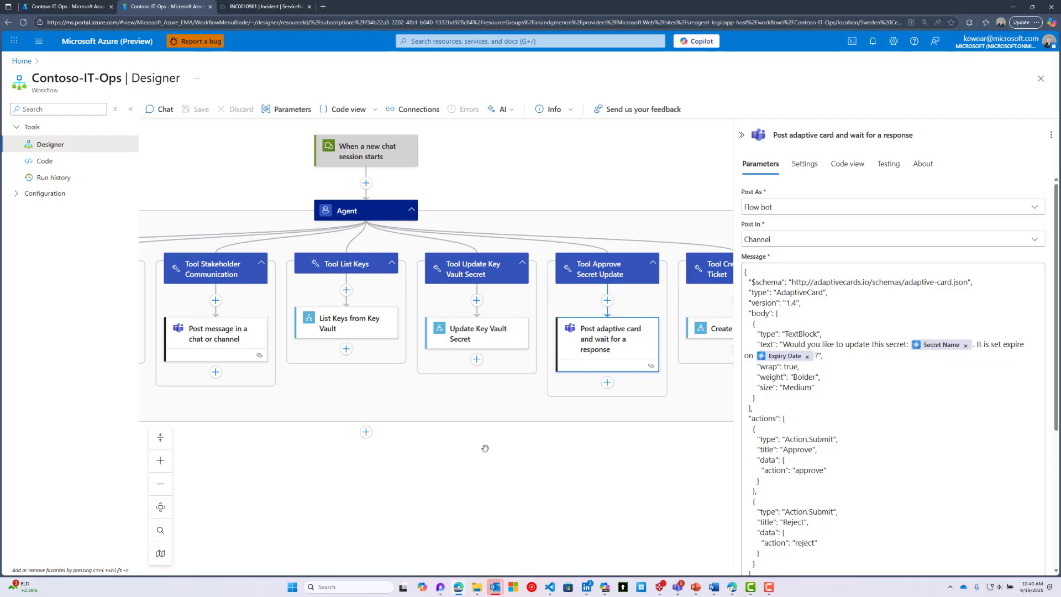
# - Inspect the Update Key Vault Secret tool's details, and the List Keys tool together with its Key Vault action
pyautogui.moveTo(499, 448); pyautogui.dragTo(592, 452)
pyautogui.click(553, 259)
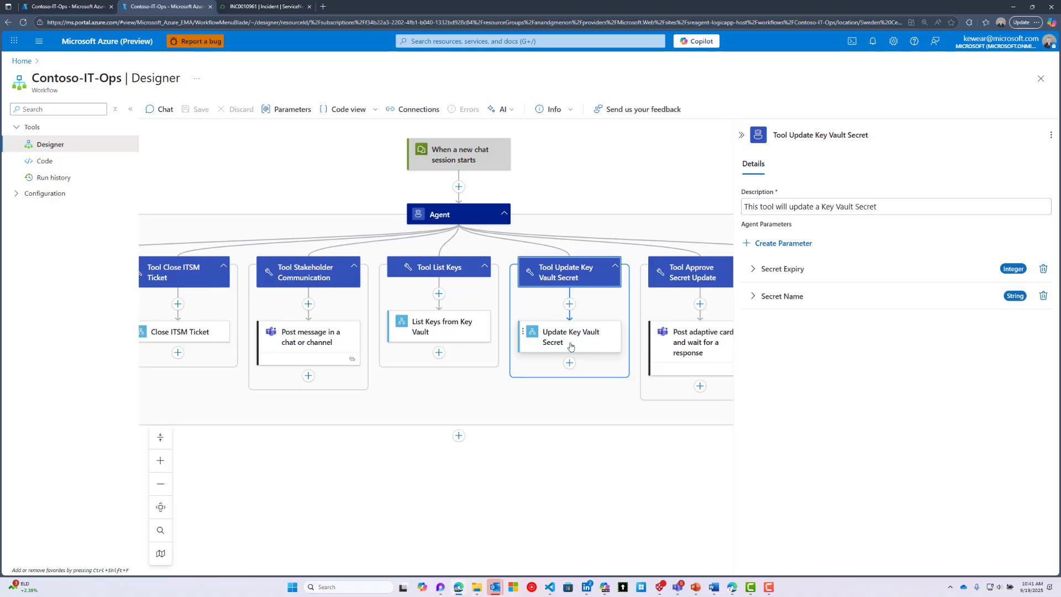
pyautogui.click(460, 329)
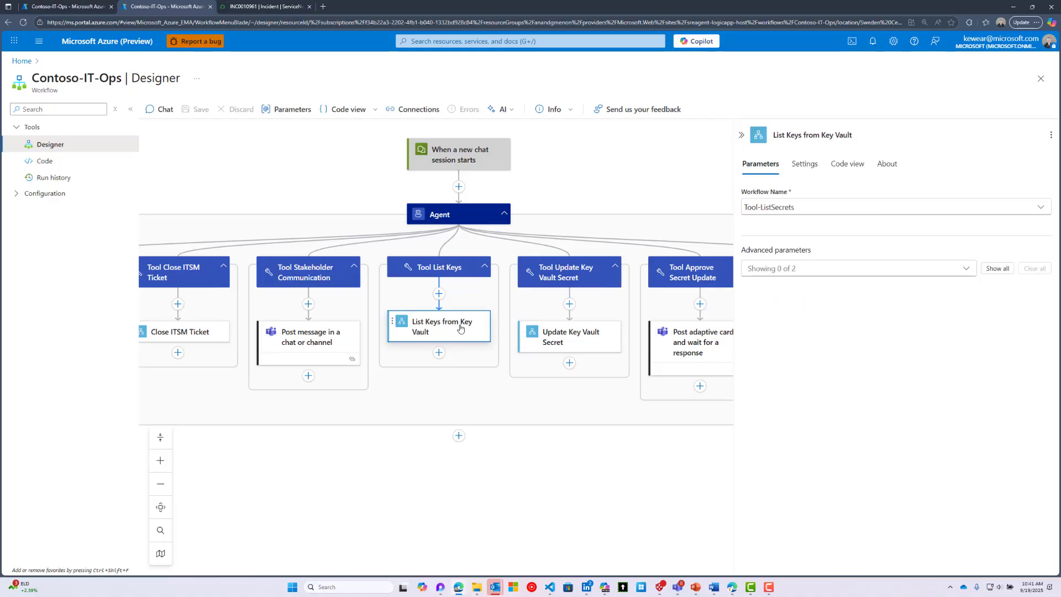
pyautogui.click(445, 270)
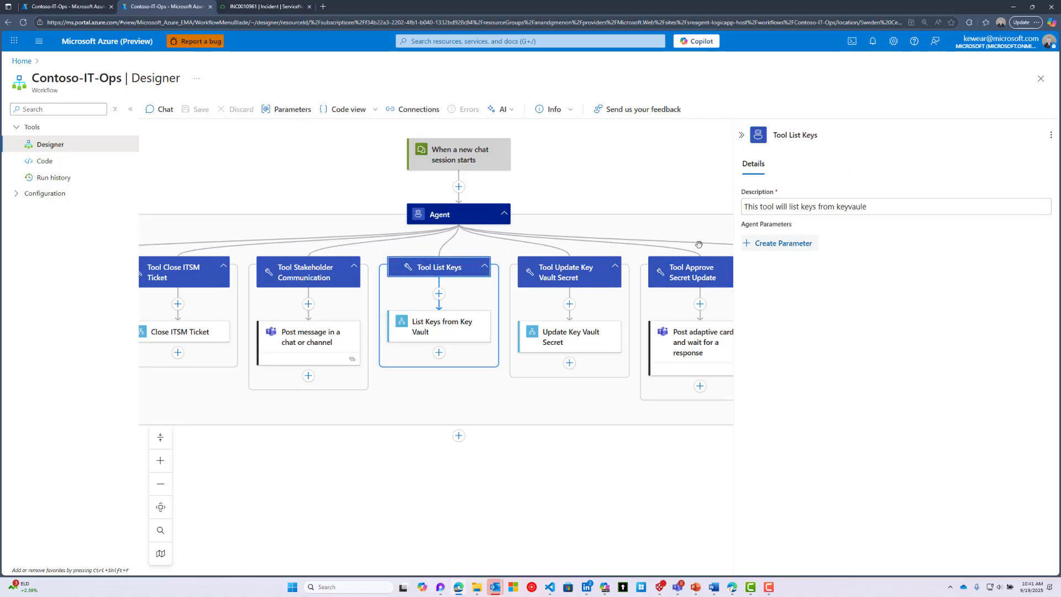
# - Inspect the Stakeholder Communication tool and its channel message action, and close the details
pyautogui.moveTo(412, 380); pyautogui.dragTo(496, 385)
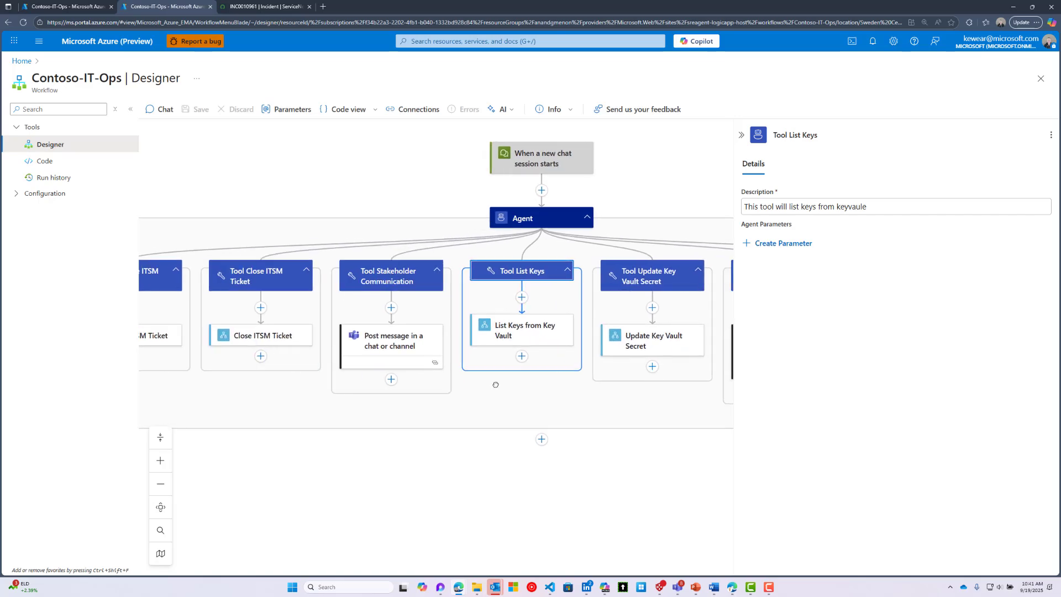
pyautogui.moveTo(496, 384); pyautogui.dragTo(580, 384)
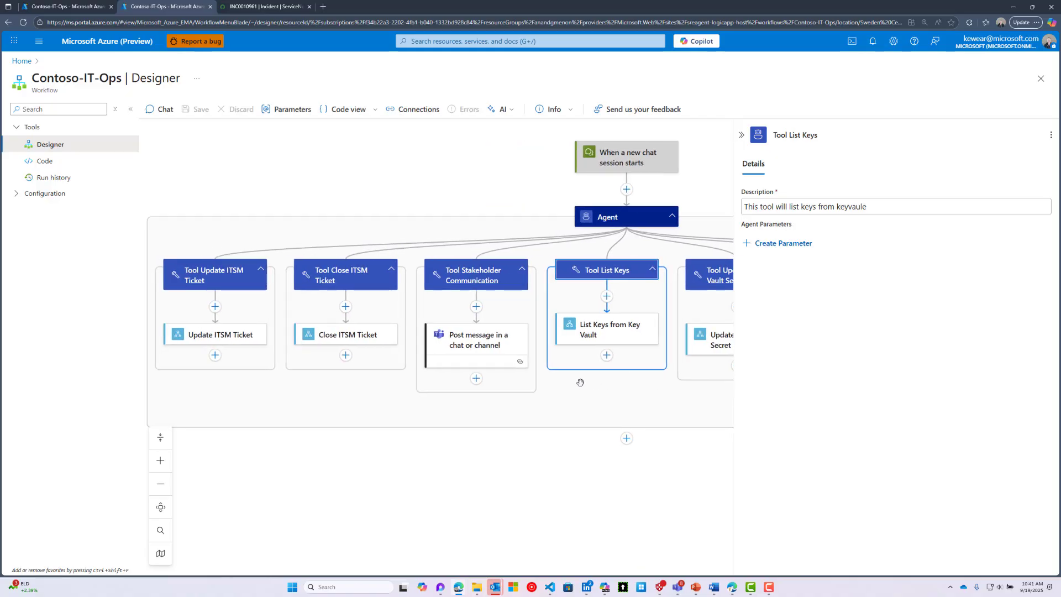
pyautogui.click(479, 287)
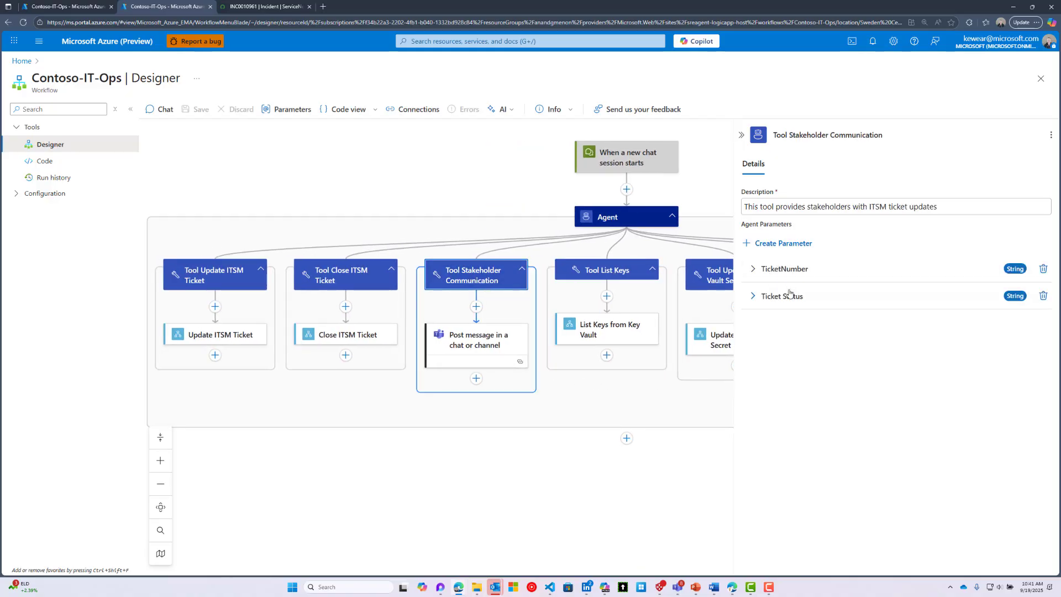
pyautogui.click(469, 350)
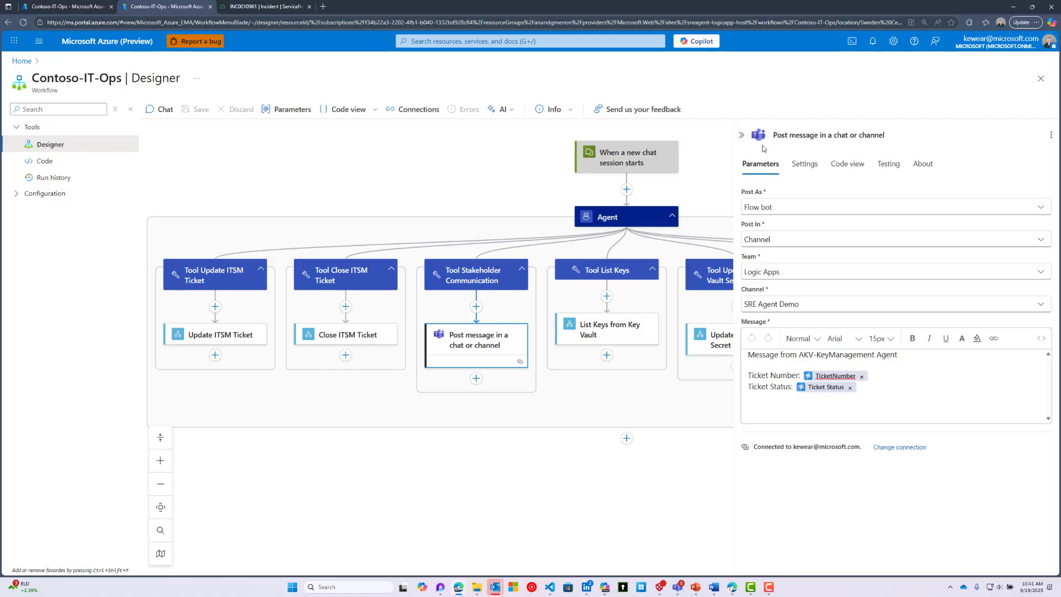
pyautogui.click(740, 135)
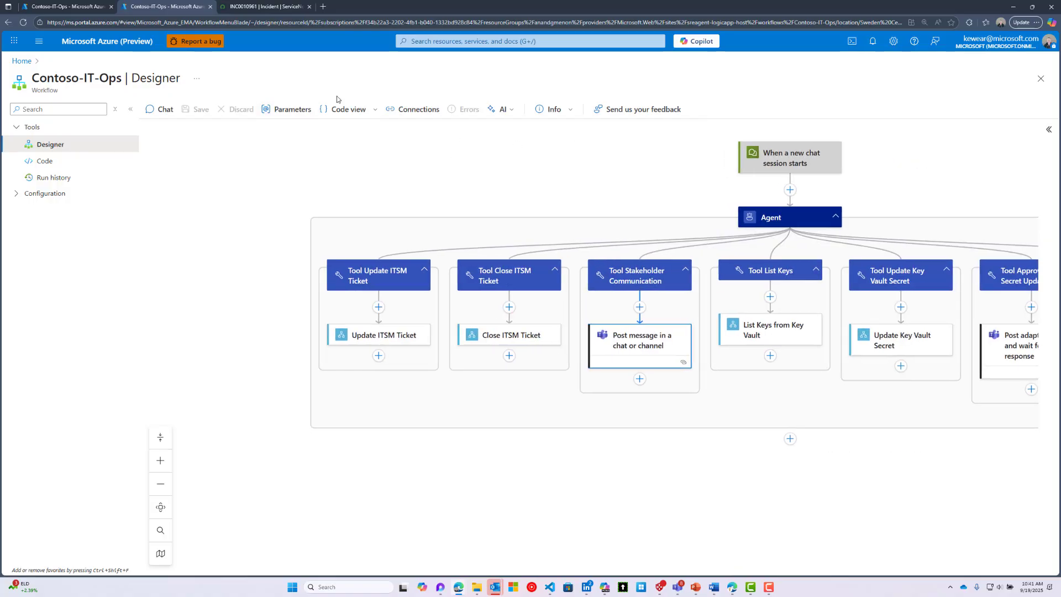
# - Open the workflow's chat, minimize the alert email, and send the agent the message "list secrets"
pyautogui.click(155, 116)
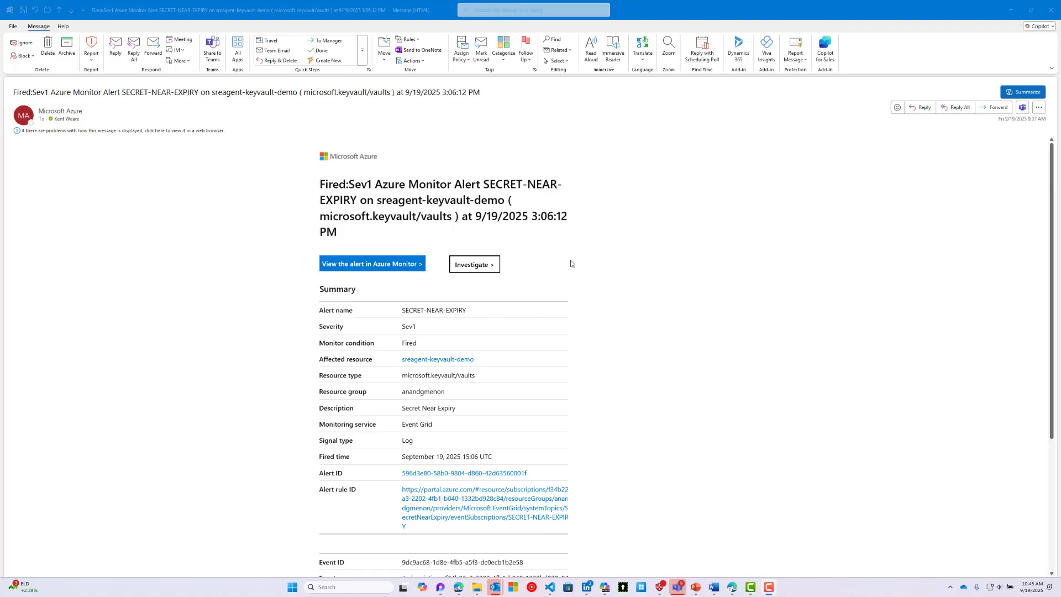
pyautogui.click(1015, 15)
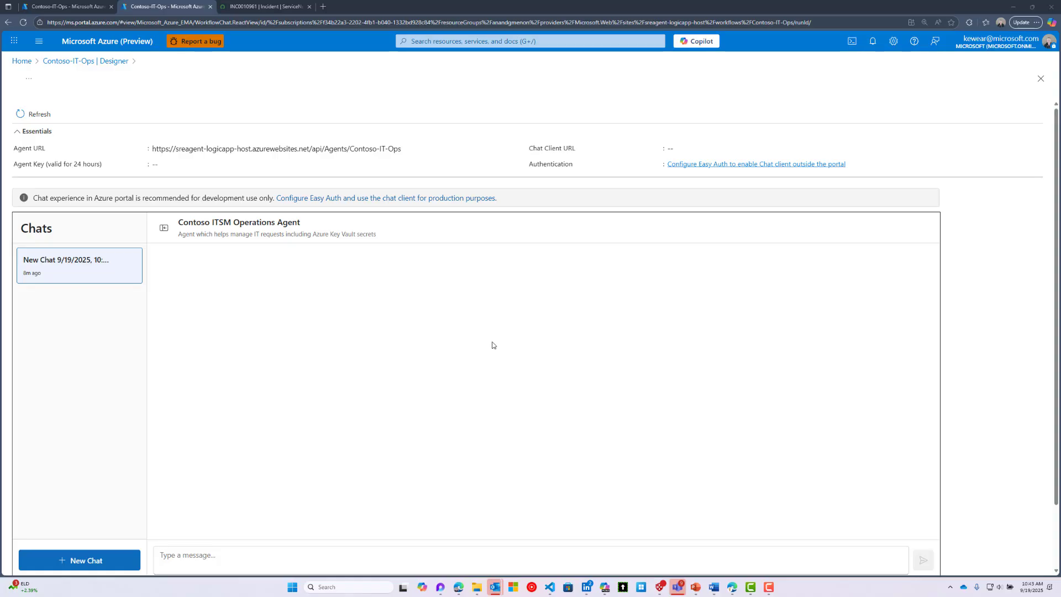
pyautogui.click(232, 558)
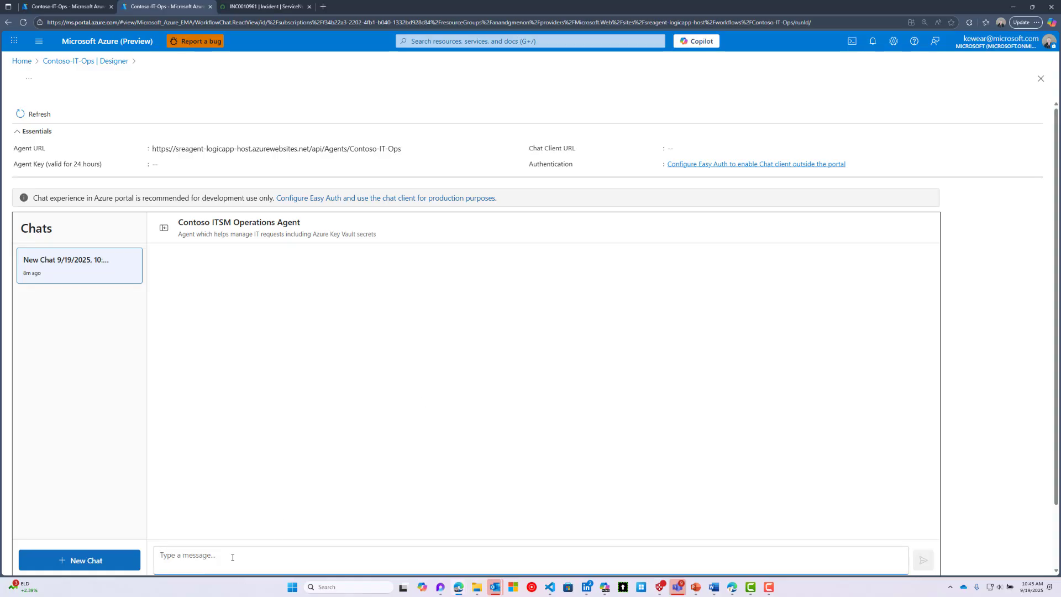
pyautogui.write('list sec')
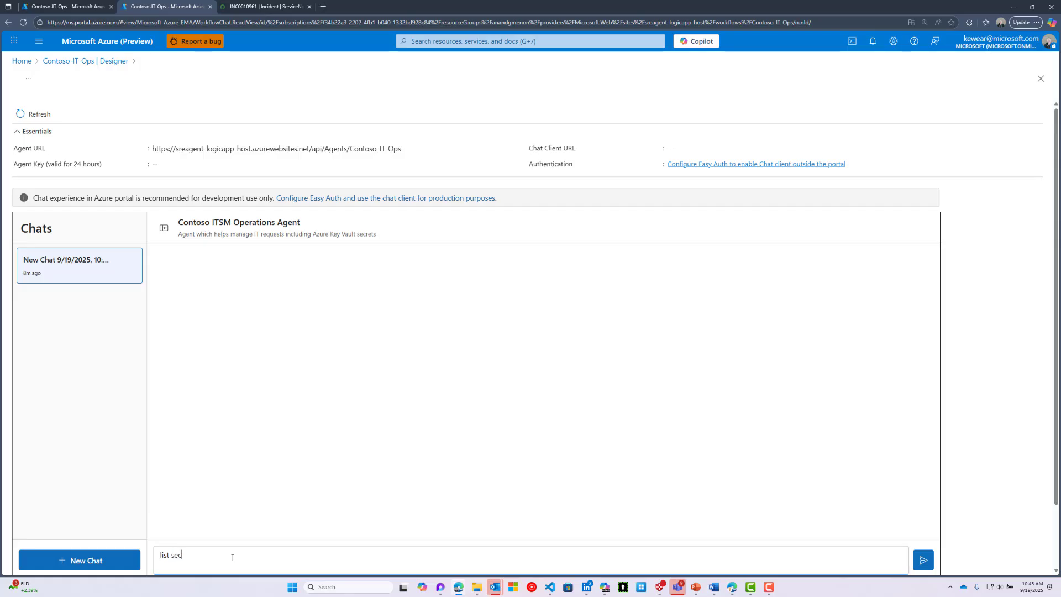
pyautogui.write('rets')
pyautogui.press('Return')
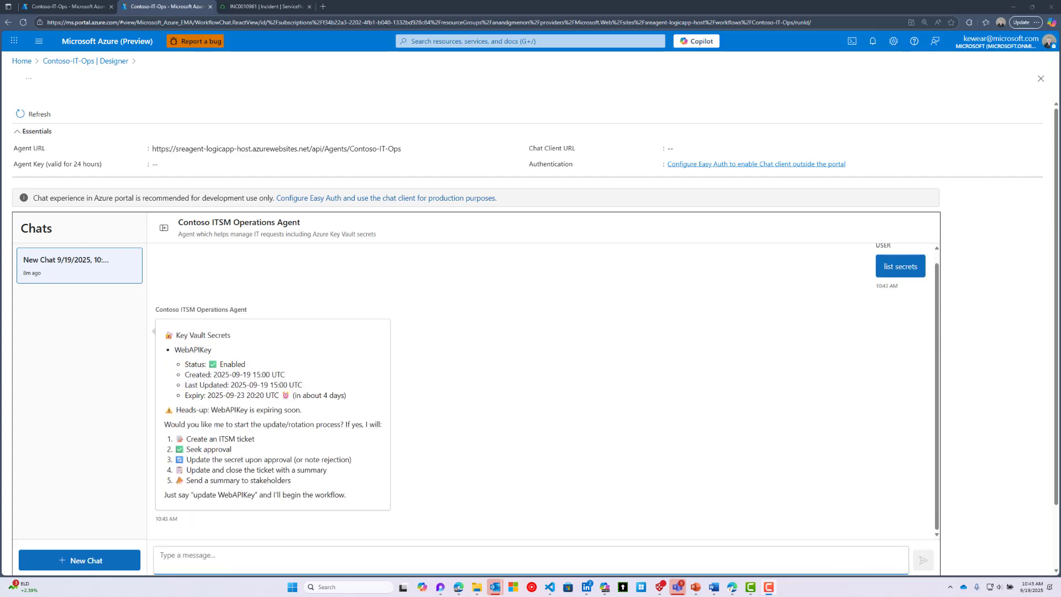
# - Examine the secret's name and expiry date in the agent's reply
pyautogui.doubleClick(185, 350)
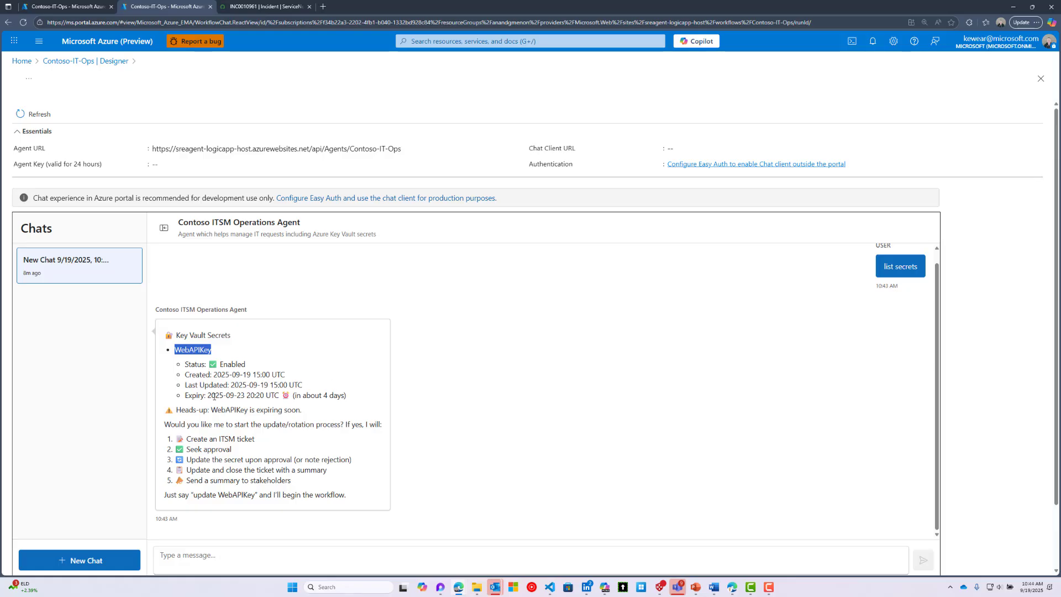
pyautogui.moveTo(186, 395); pyautogui.dragTo(504, 401)
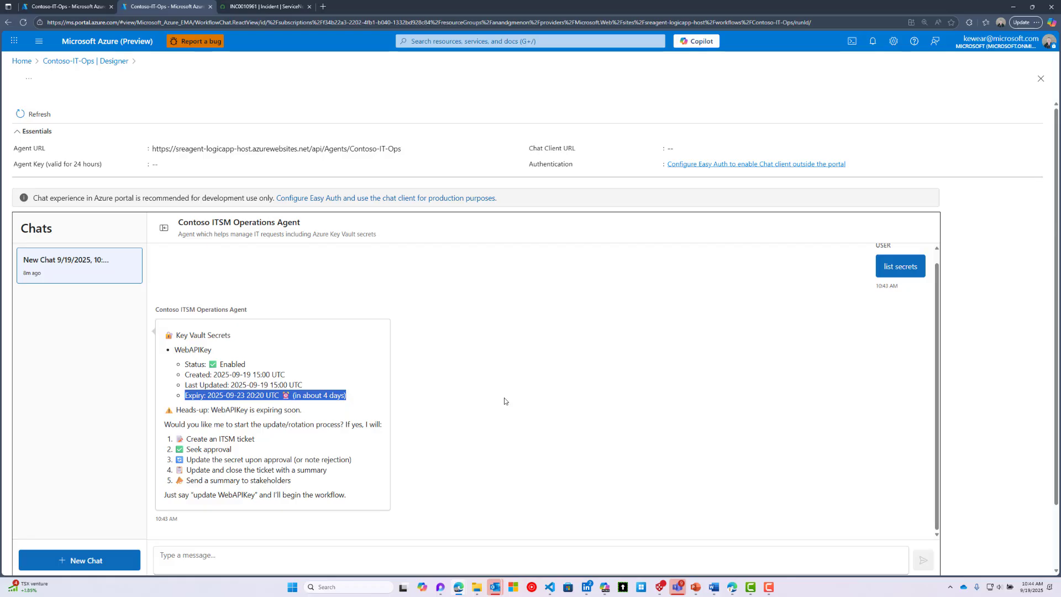
pyautogui.scroll(-1, 504, 401)
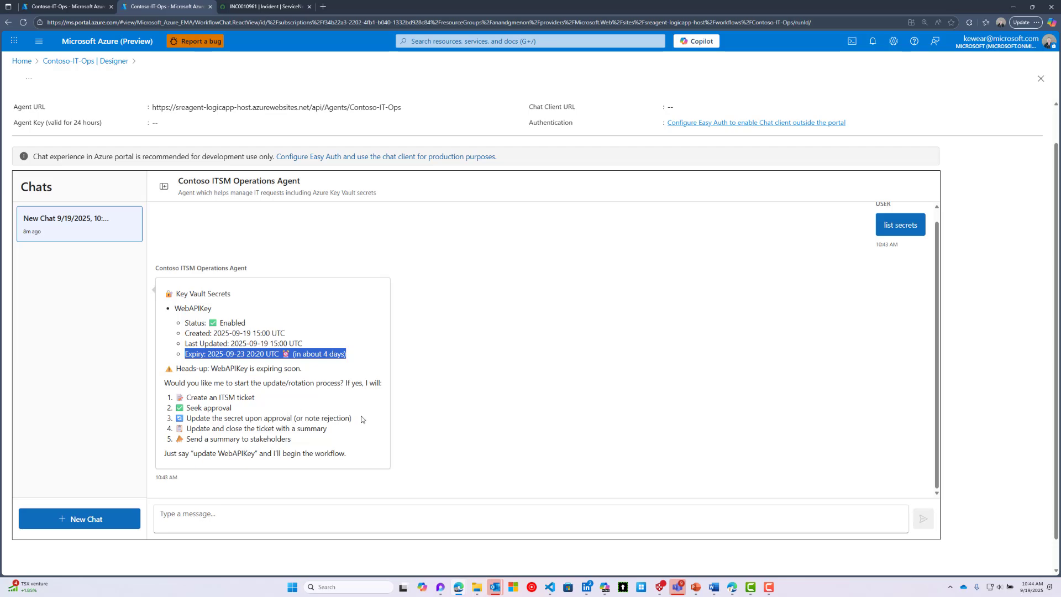
pyautogui.click(206, 352)
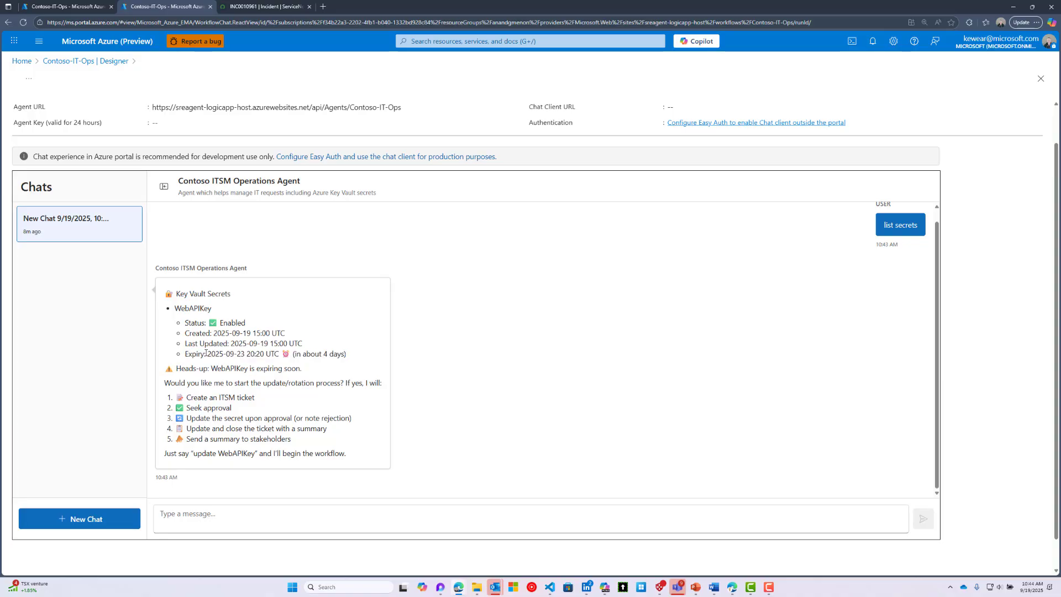
pyautogui.moveTo(207, 354); pyautogui.dragTo(280, 354)
pyautogui.hotkey('ctrl', 'c')
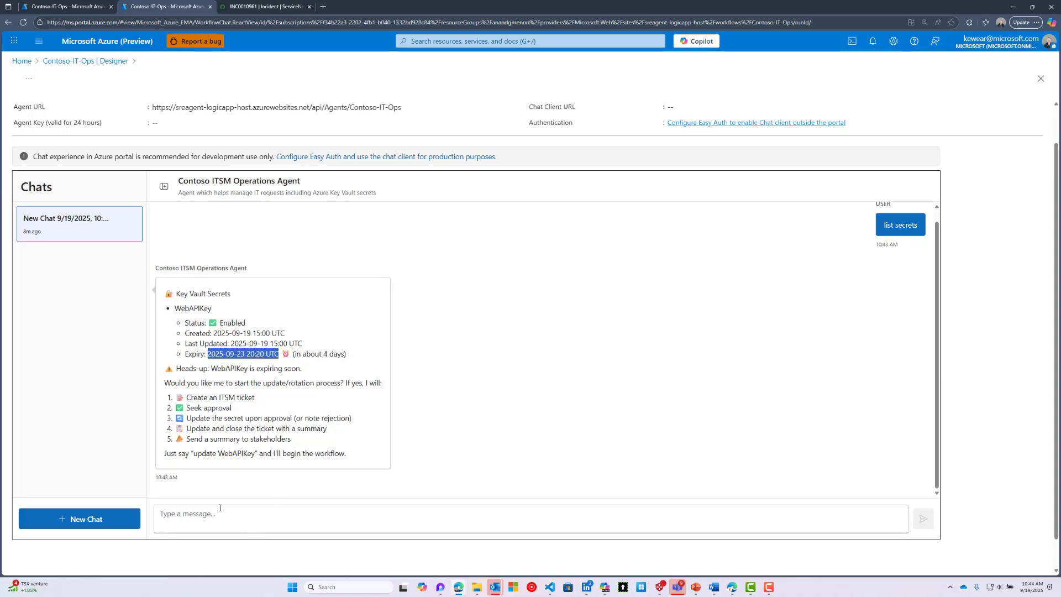
pyautogui.click(220, 508)
pyautogui.write('please update')
pyautogui.hotkey('ctrl', 'v')
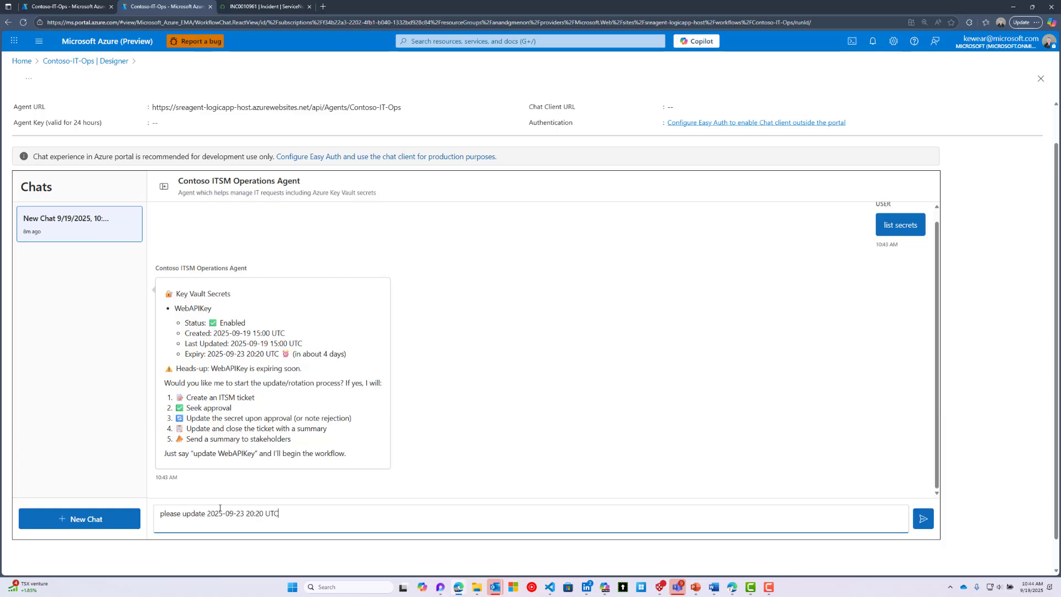
# - Change the date in the drafted message to 2026-09-25 and send it to the agent
pyautogui.click(224, 508)
pyautogui.press('BackSpace')
pyautogui.write('6')
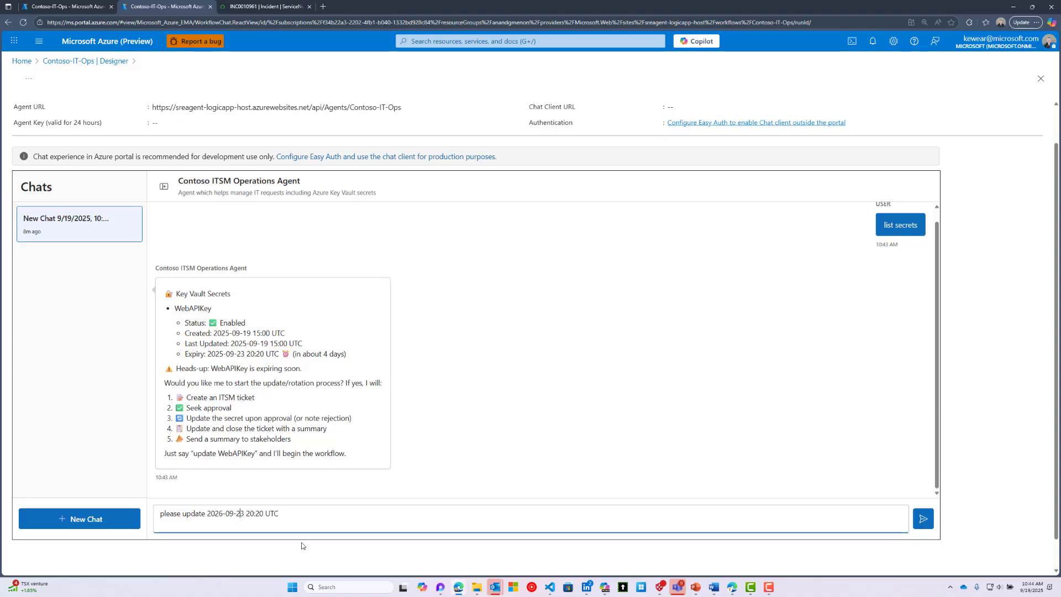
pyautogui.press('Right')
pyautogui.press('Right')
pyautogui.press('Right')
pyautogui.press('Right')
pyautogui.press('Right')
pyautogui.hotkey('shift', 'Right')
pyautogui.write('5')
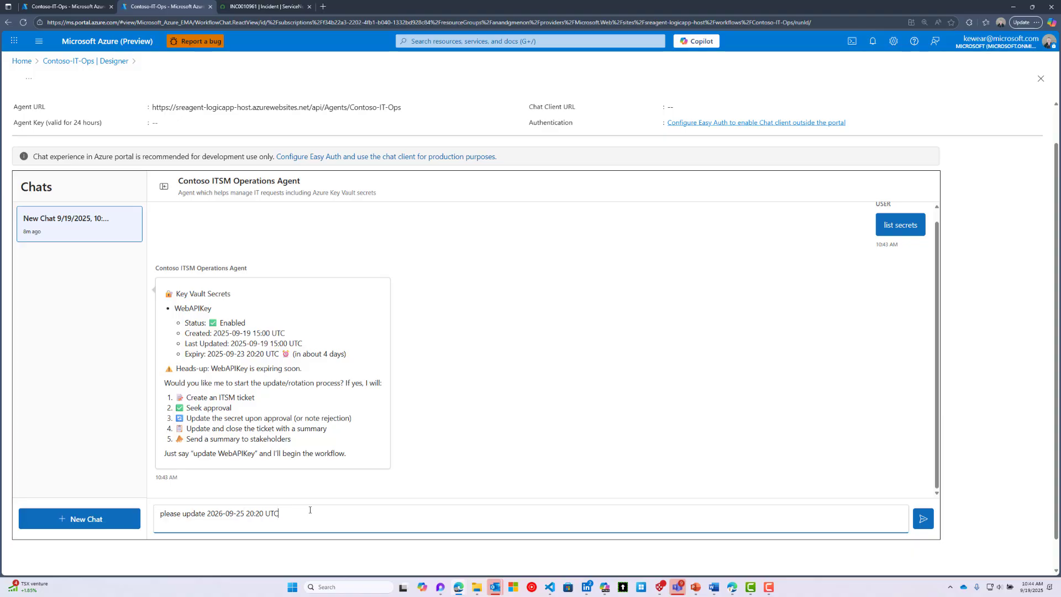
pyautogui.click(923, 519)
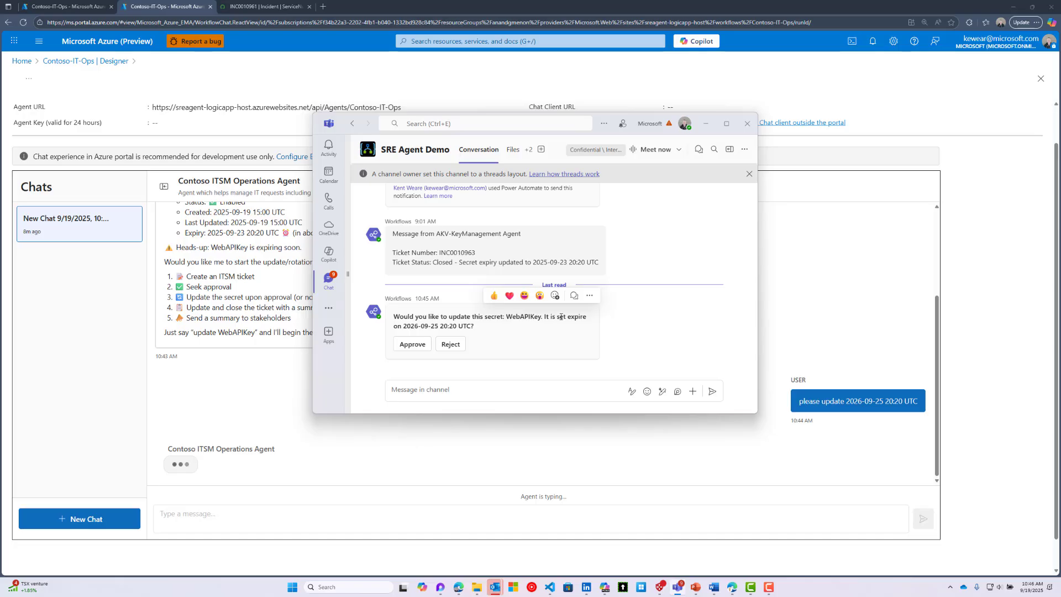
# - Approve the WebAPIKey update request in the SRE Agent Demo channel and move the Teams window off the agent chat
pyautogui.click(413, 346)
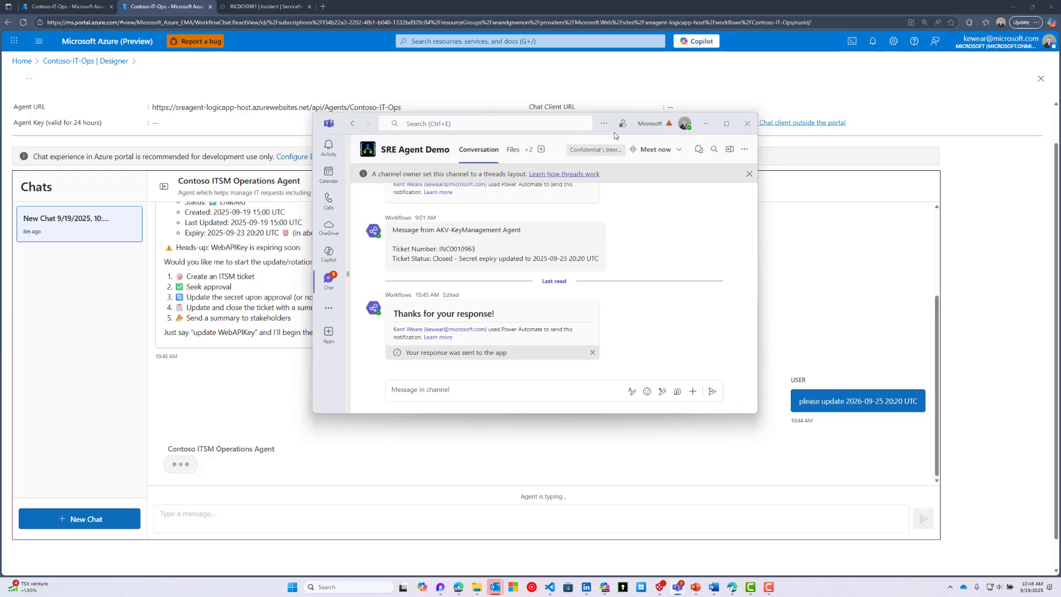
pyautogui.moveTo(615, 133); pyautogui.dragTo(0, 252)
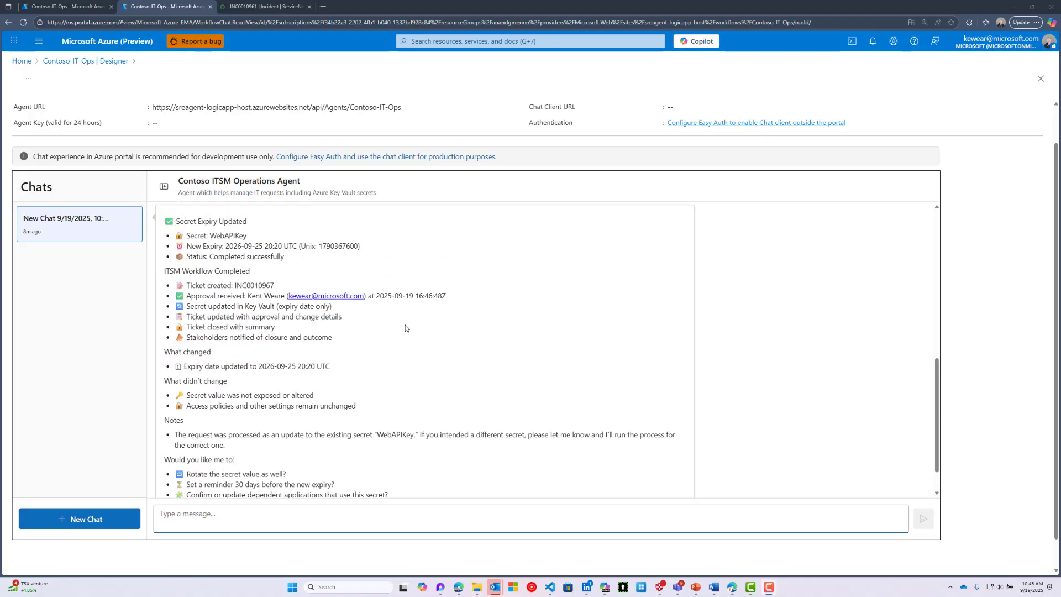
# - Examine the completion status, created ticket and ITSM workflow entries in the agent's WebAPIKey reply
pyautogui.scroll(2, 406, 329)
pyautogui.scroll(-2, 406, 329)
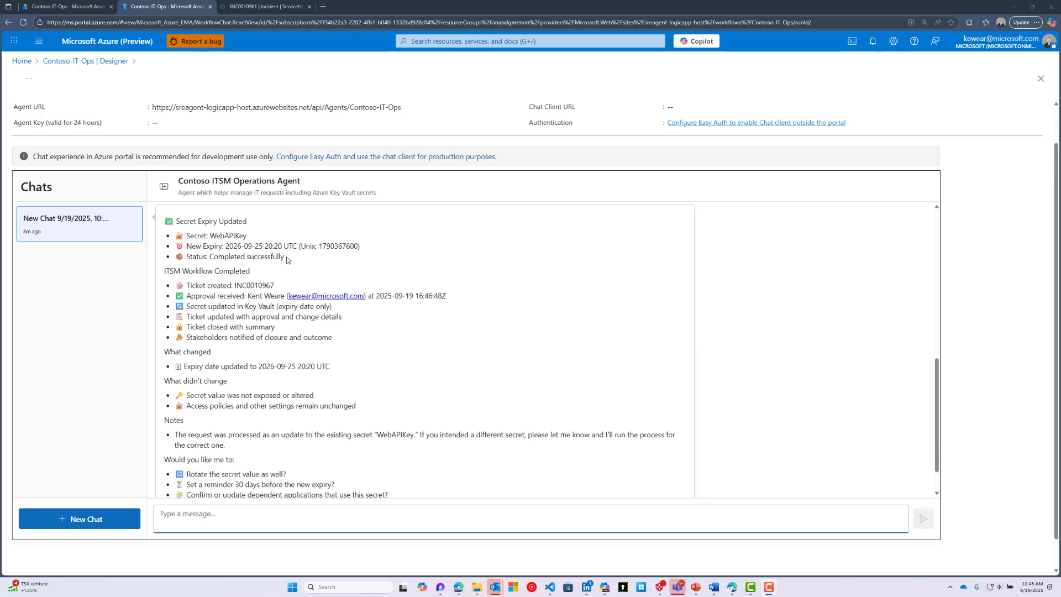
pyautogui.moveTo(285, 257); pyautogui.dragTo(224, 257)
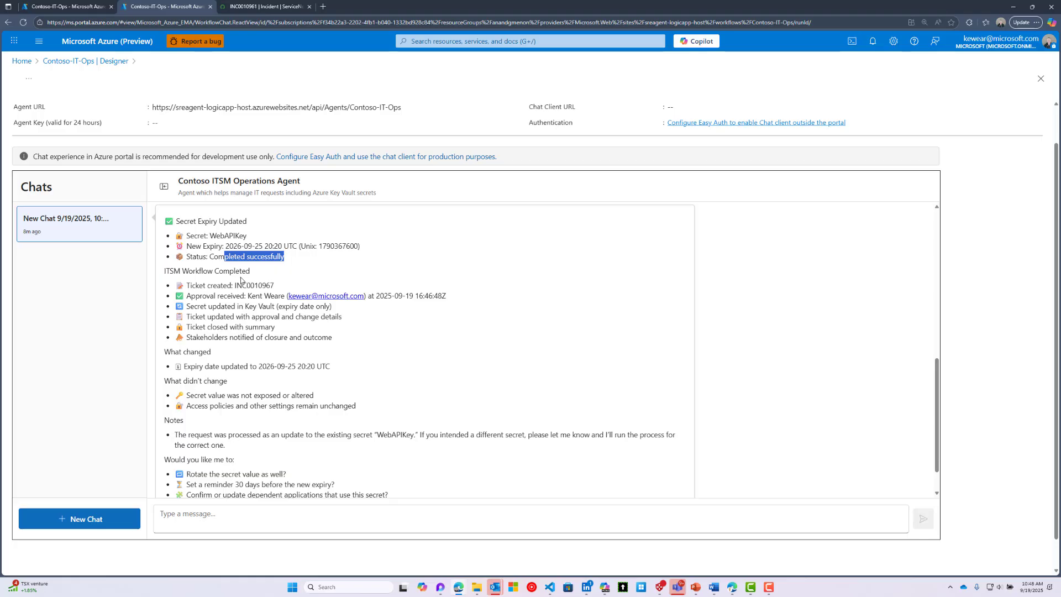
pyautogui.moveTo(274, 286); pyautogui.dragTo(263, 285)
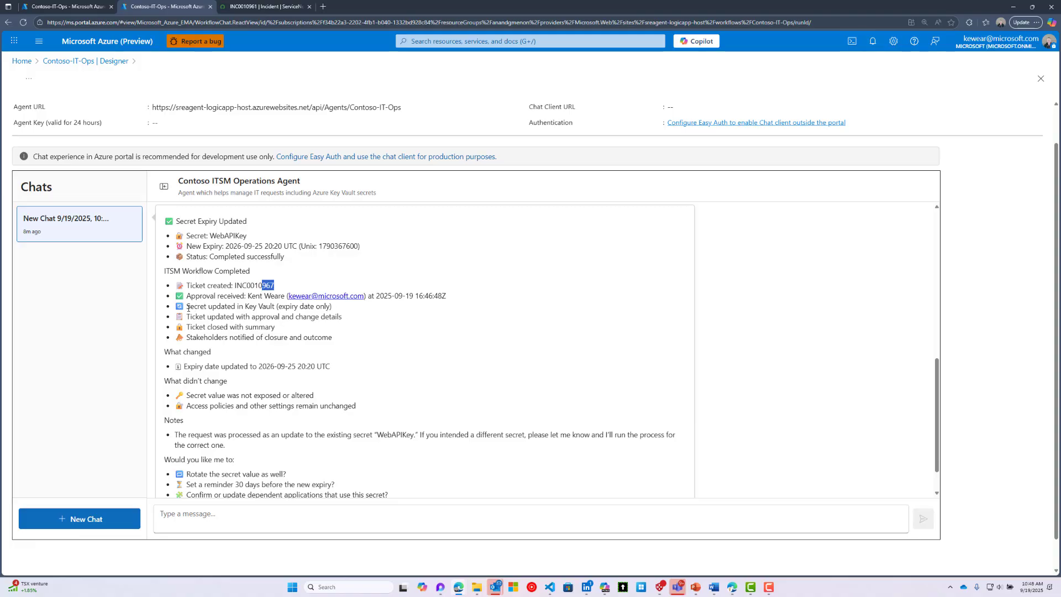
pyautogui.moveTo(186, 307); pyautogui.dragTo(286, 318)
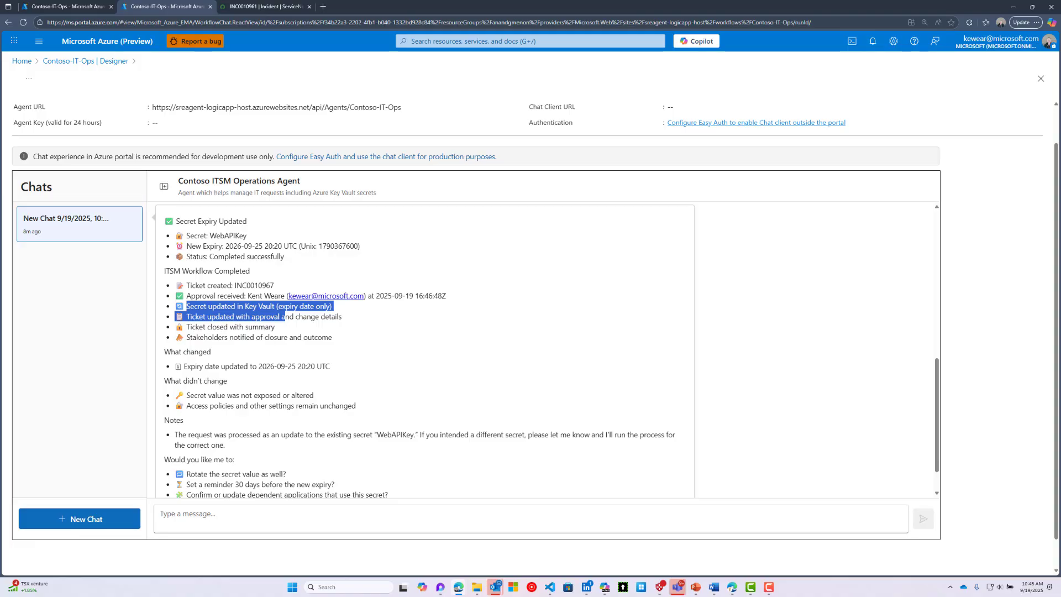
# - Check the ticket closure notification in the SRE Agent Demo Teams channel, and review the rest of the agent's reply
pyautogui.moveTo(743, 596); pyautogui.dragTo(718, 194)
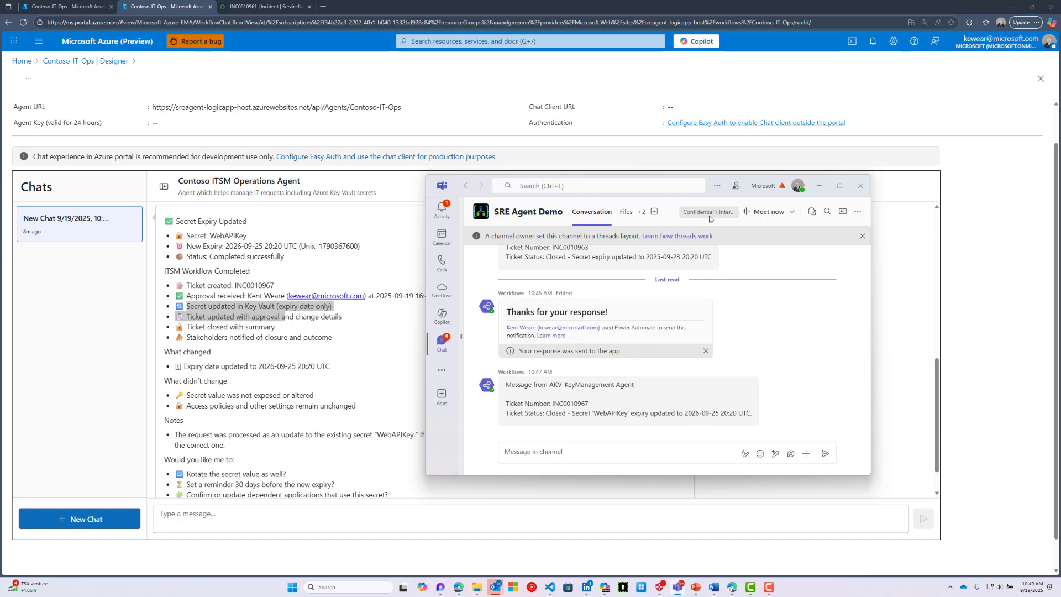
pyautogui.moveTo(705, 196); pyautogui.dragTo(0, 254)
pyautogui.scroll(-2, 301, 364)
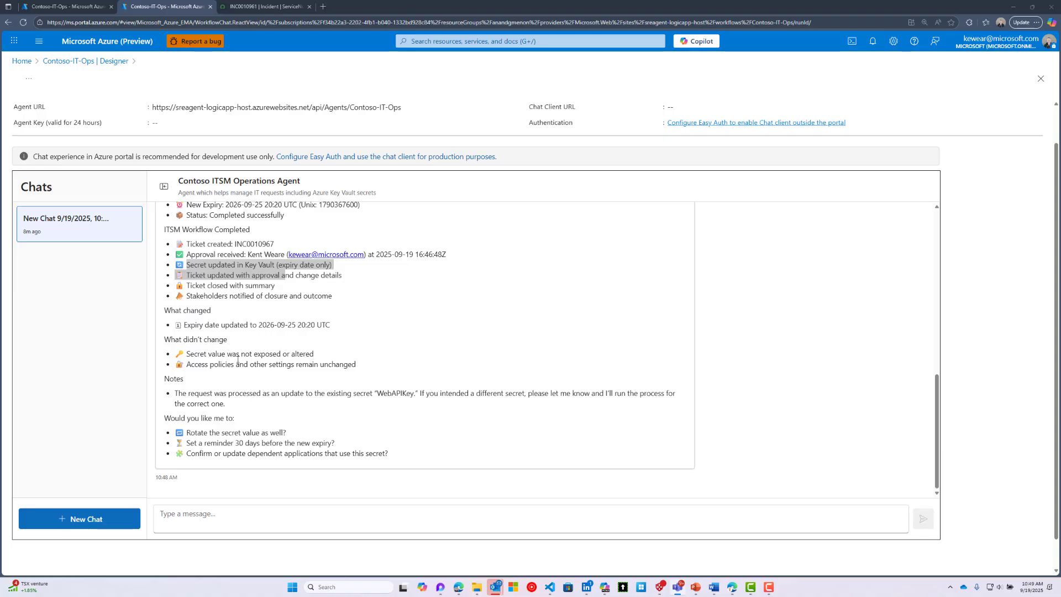
pyautogui.scroll(-1, 238, 359)
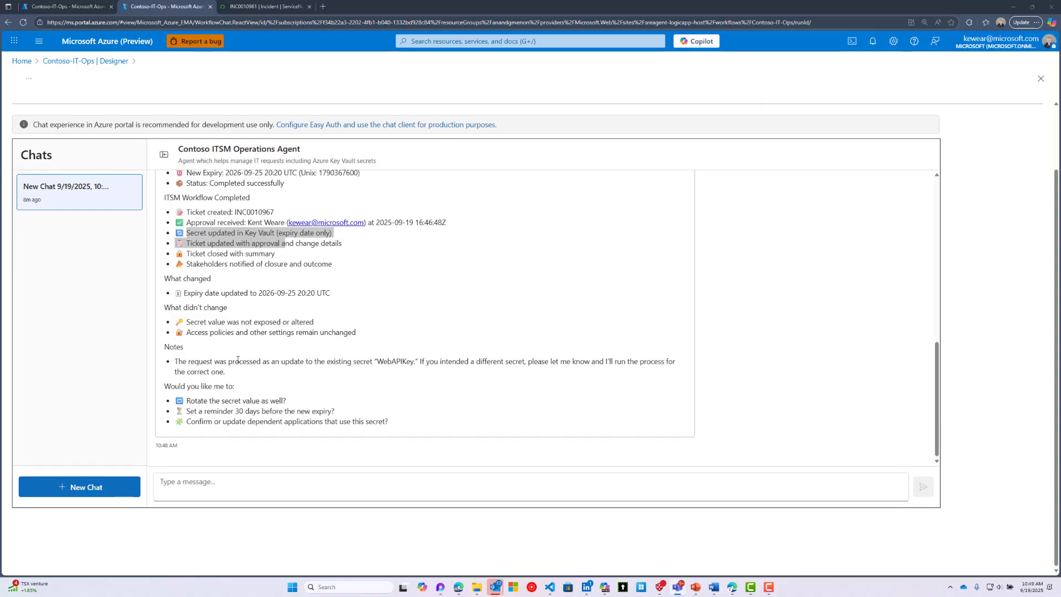
pyautogui.scroll(1, 238, 359)
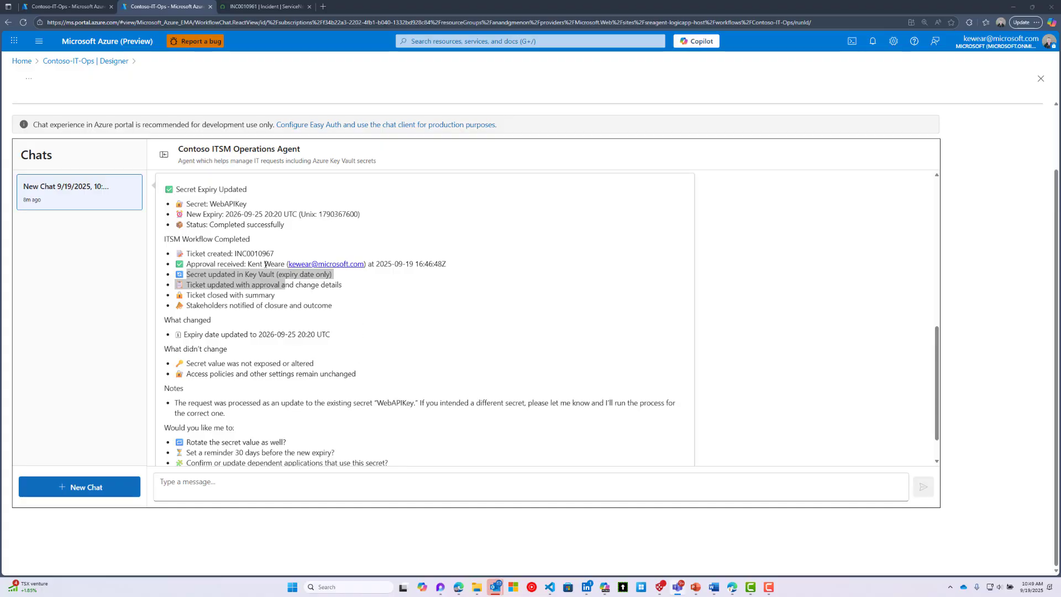
# - Switch to ServiceNow and open incident INC0010967 from the incident list to review its state and activities
pyautogui.click(269, 7)
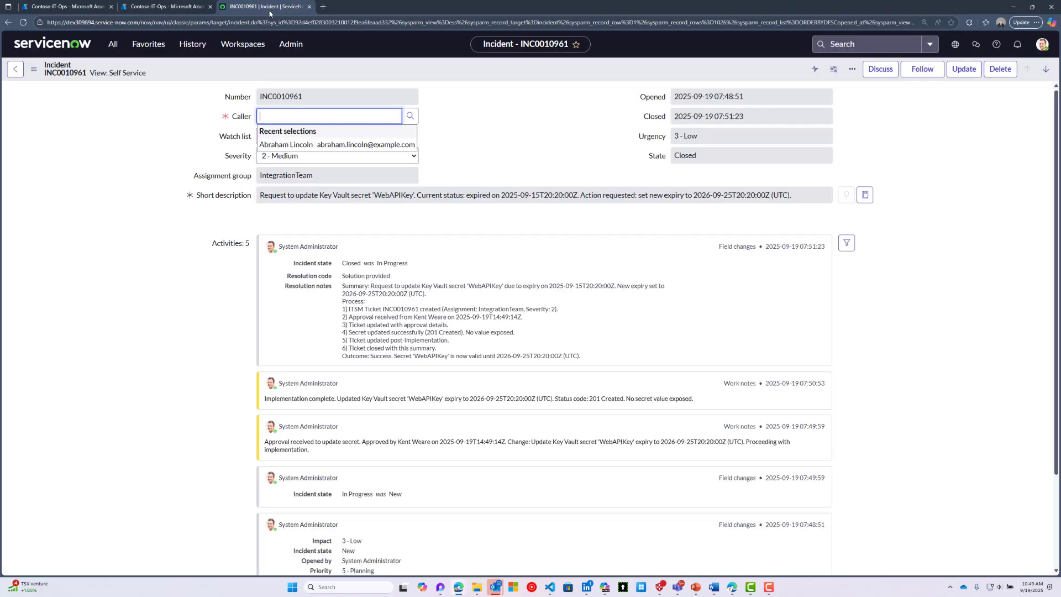
pyautogui.click(15, 68)
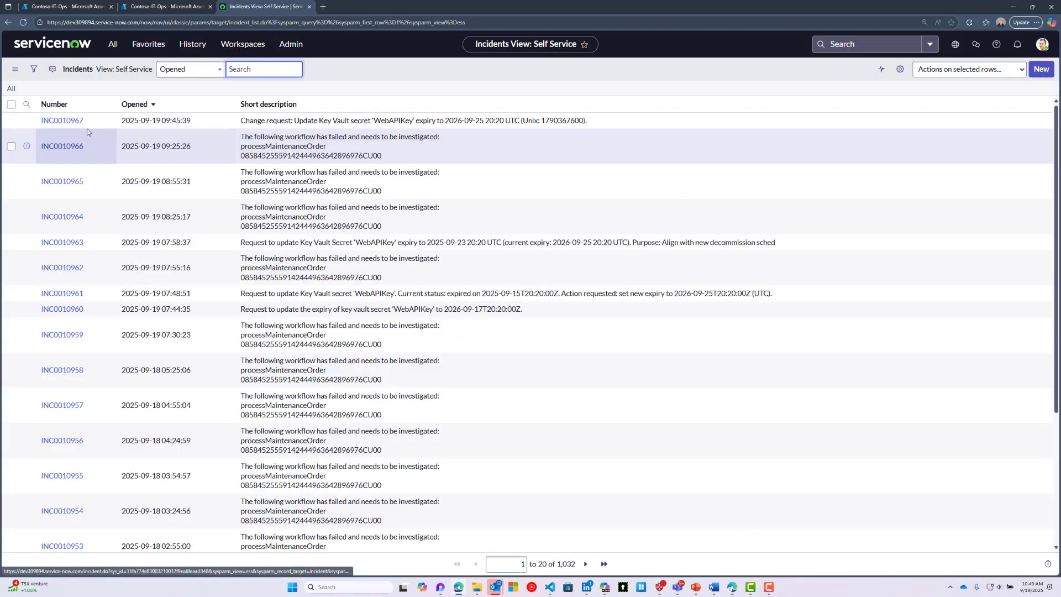
pyautogui.click(65, 122)
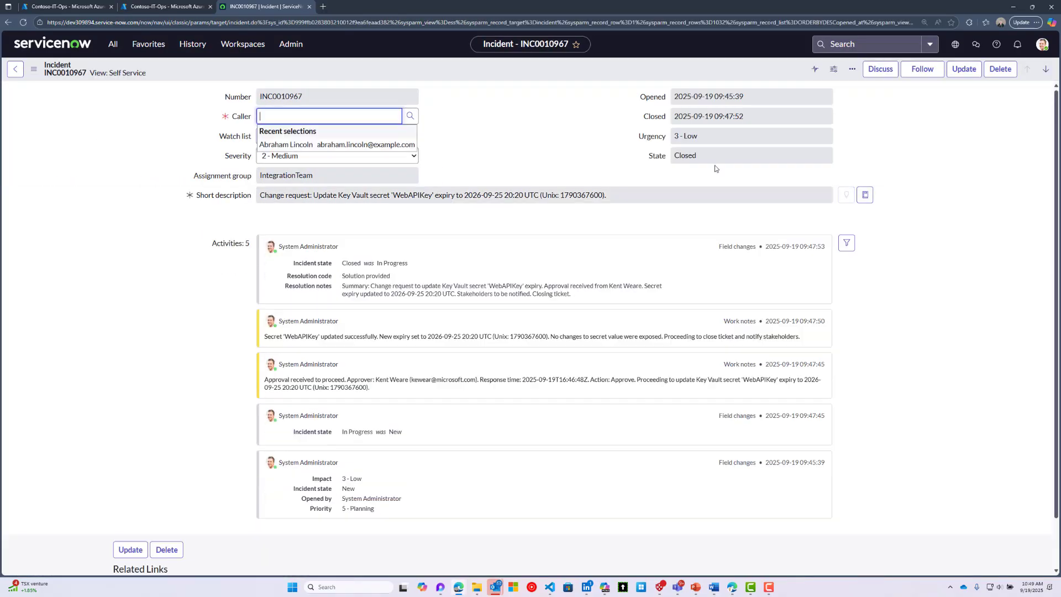
pyautogui.click(177, 284)
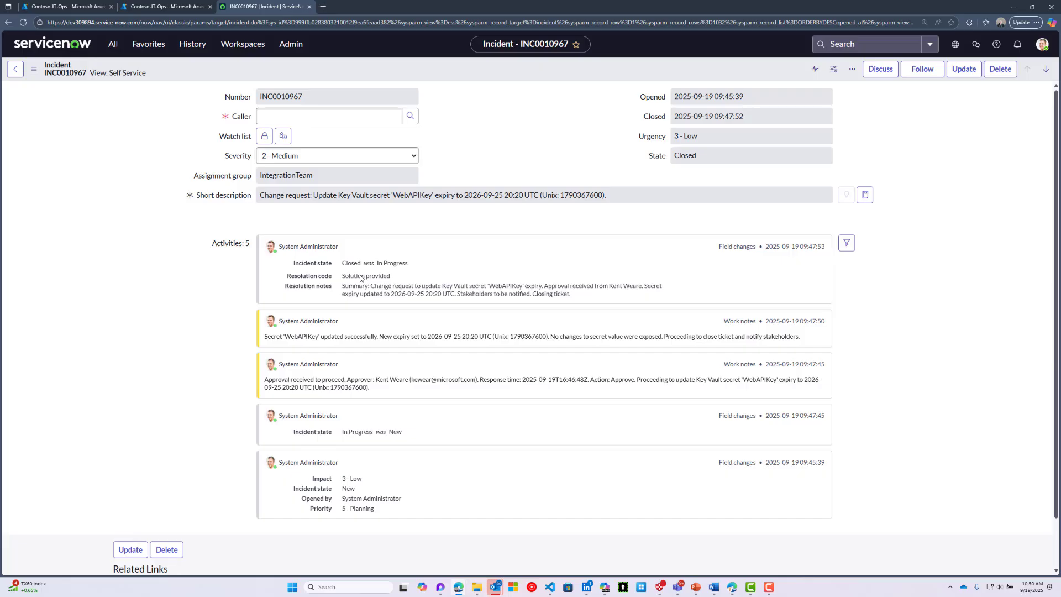
# - Switch back to Azure, open the latest Contoso-IT-Ops run from the run history and go to the start of its agent log
pyautogui.hotkey('ctrl', 'shift', 'Tab')
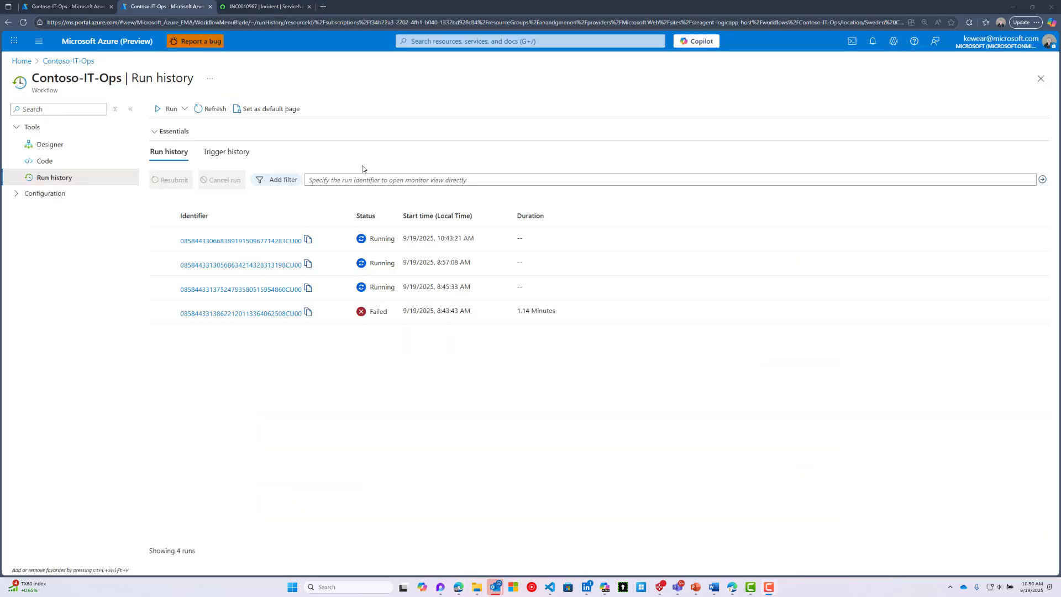
pyautogui.click(268, 245)
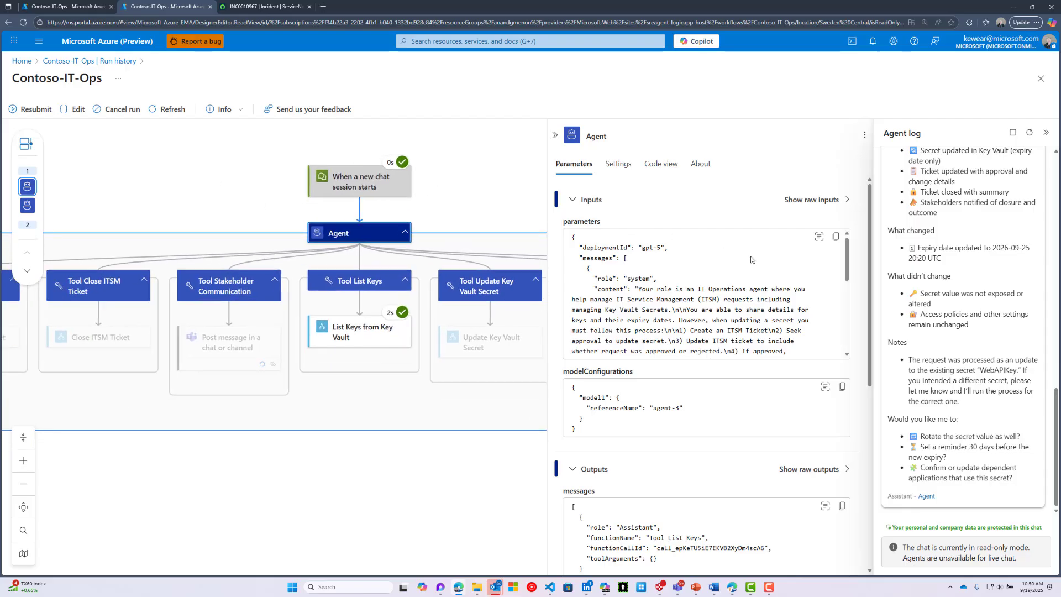
pyautogui.scroll(4, 917, 363)
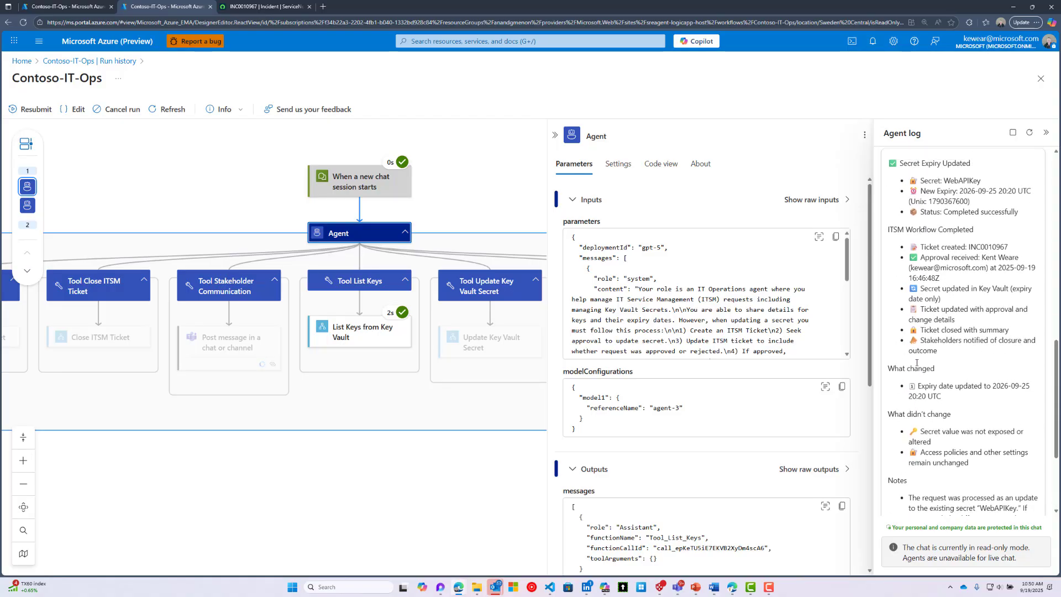
pyautogui.scroll(1, 939, 365)
pyautogui.moveTo(1055, 356); pyautogui.dragTo(1059, 202)
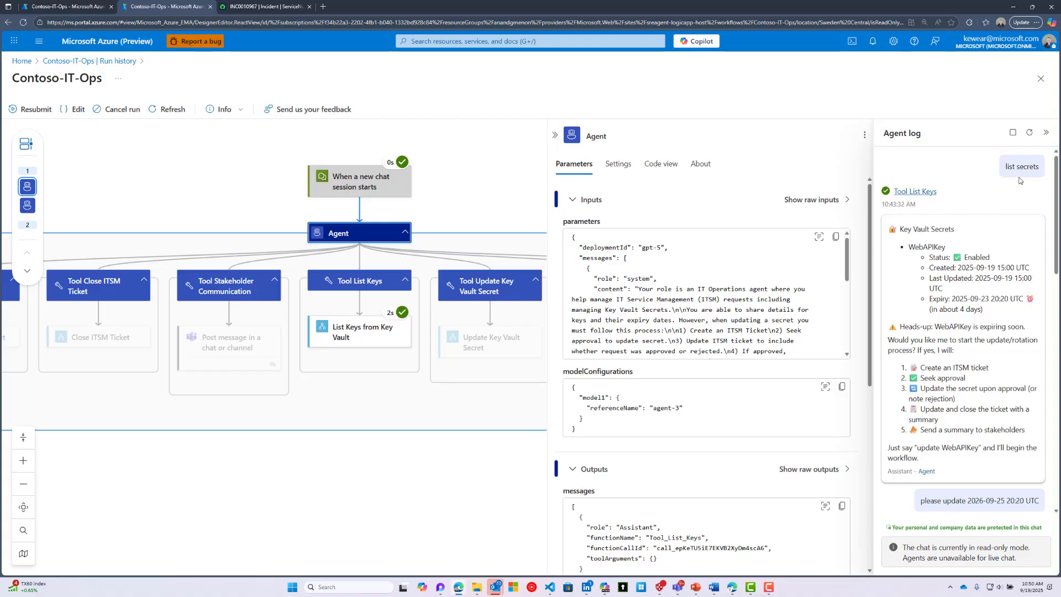
# - Locate the Tool List Keys call in the workflow from the agent log, and collapse the details pane to view the tools
pyautogui.click(912, 192)
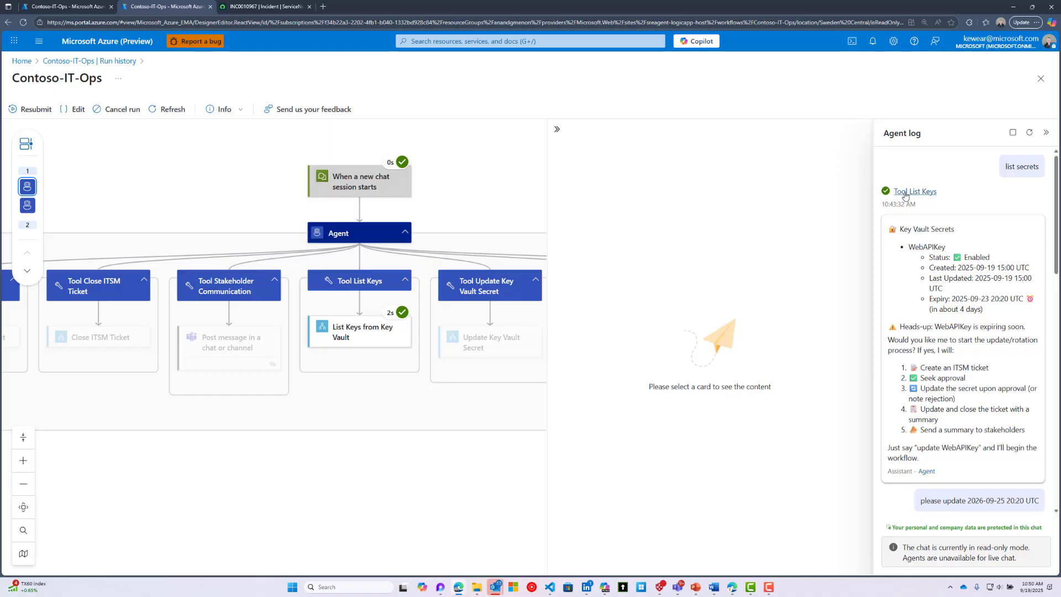
pyautogui.click(558, 131)
pyautogui.scroll(-1, 929, 279)
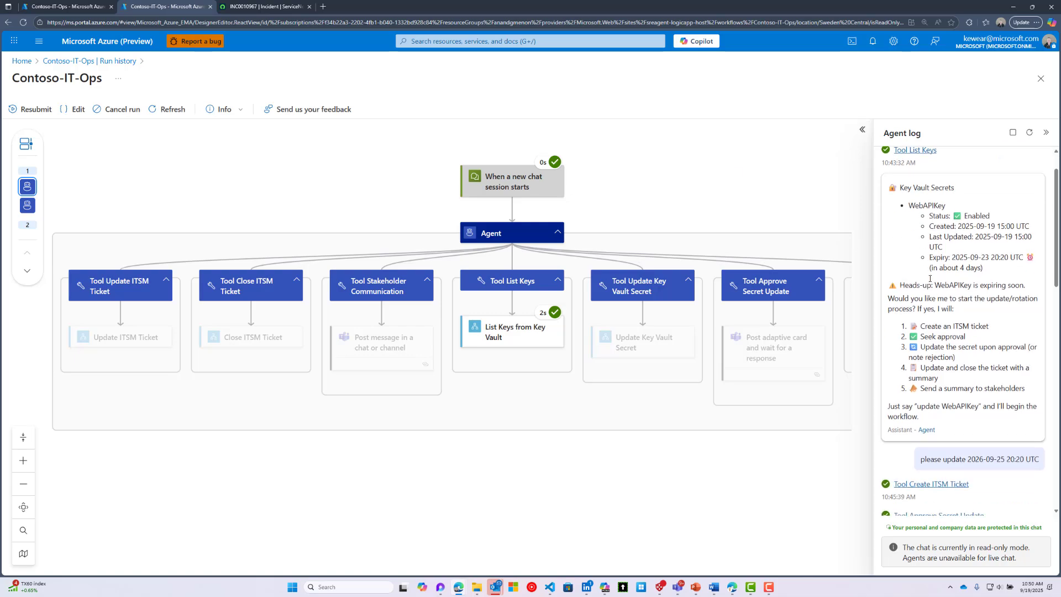
pyautogui.scroll(-4, 930, 278)
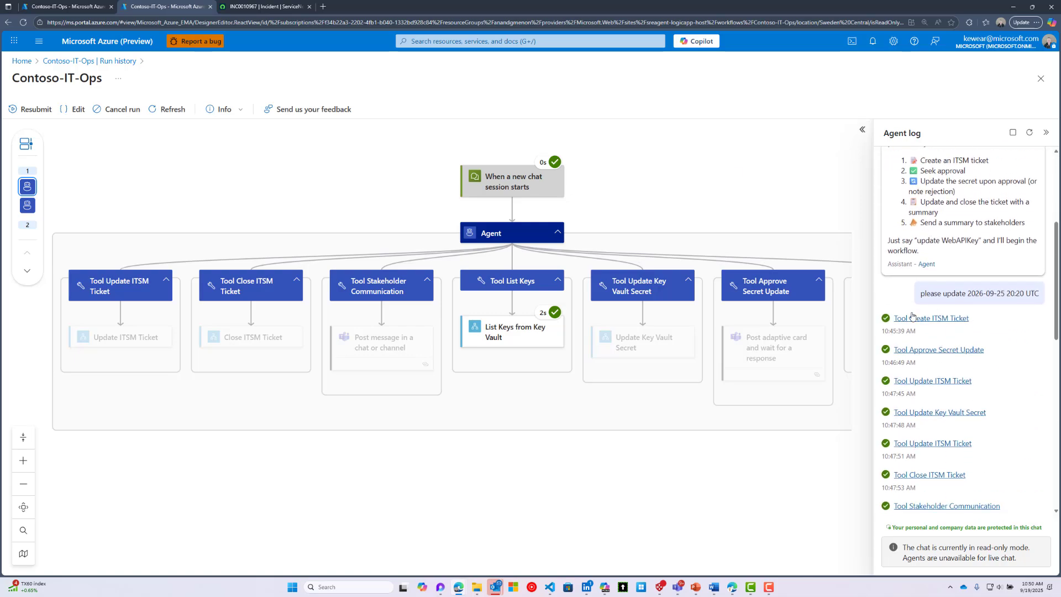
# - Inspect the logged tool calls in order from Create ITSM Ticket to Close ITSM Ticket, and read the log's closing summary
pyautogui.click(911, 319)
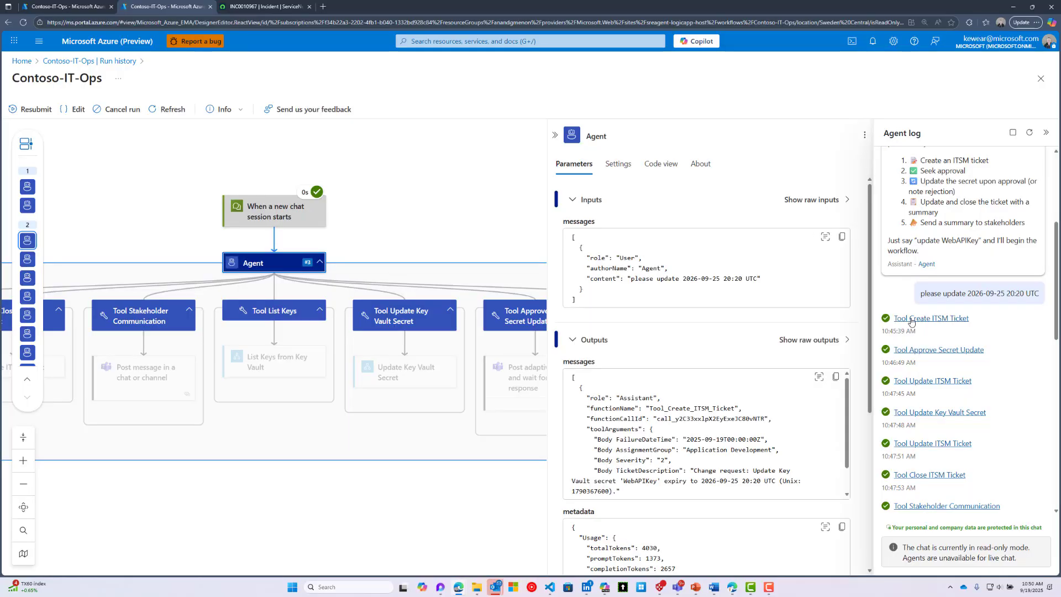
pyautogui.click(904, 349)
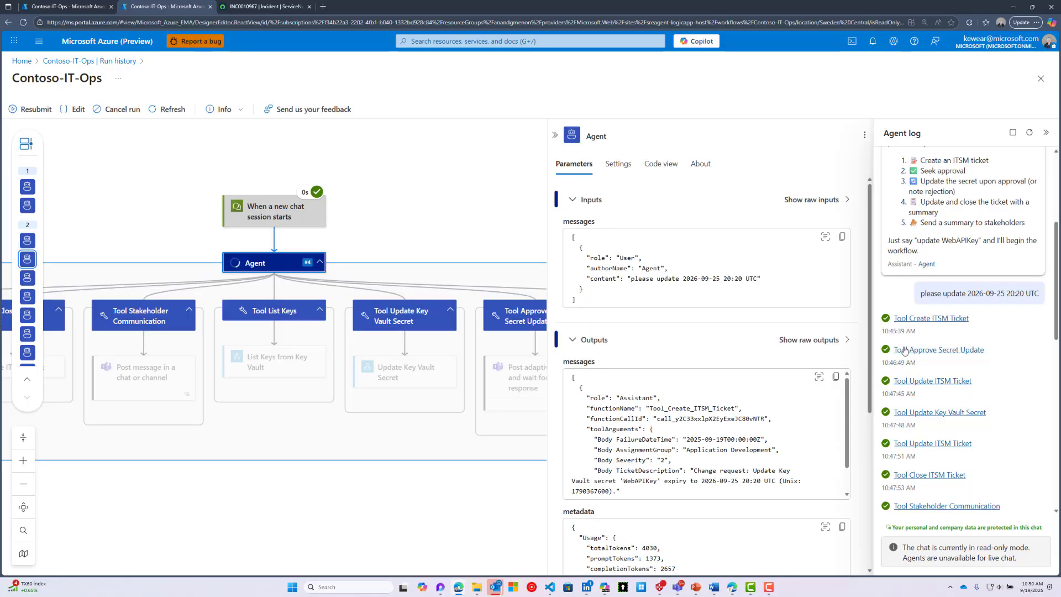
pyautogui.click(909, 382)
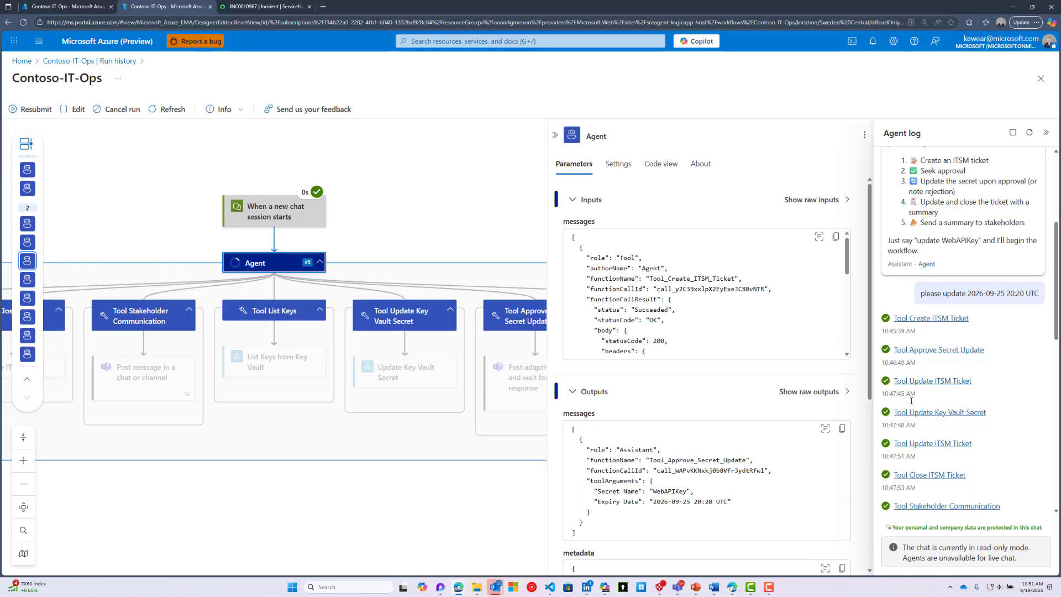
pyautogui.click(913, 413)
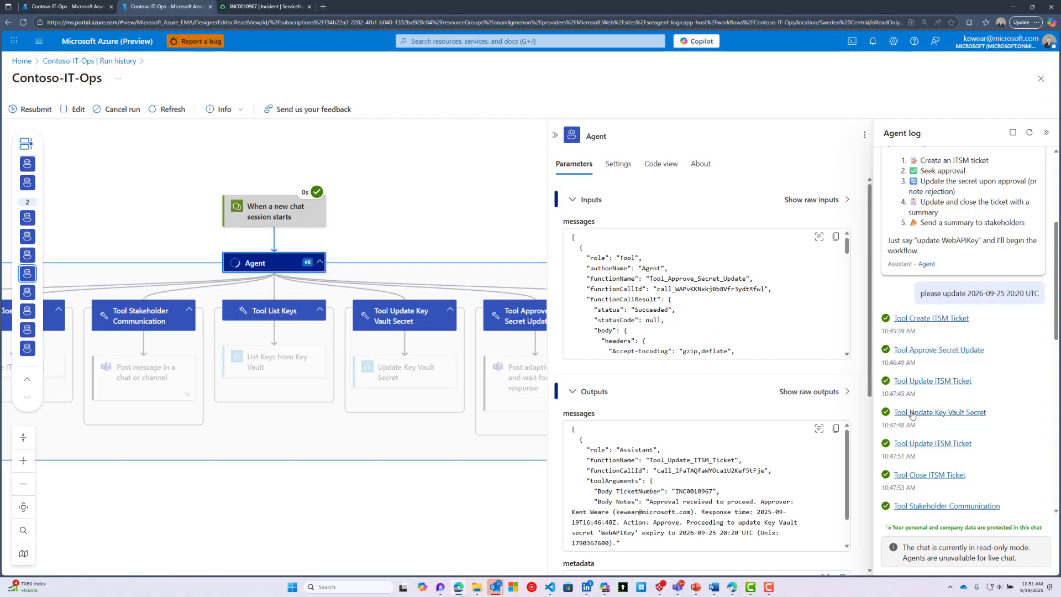
pyautogui.click(920, 445)
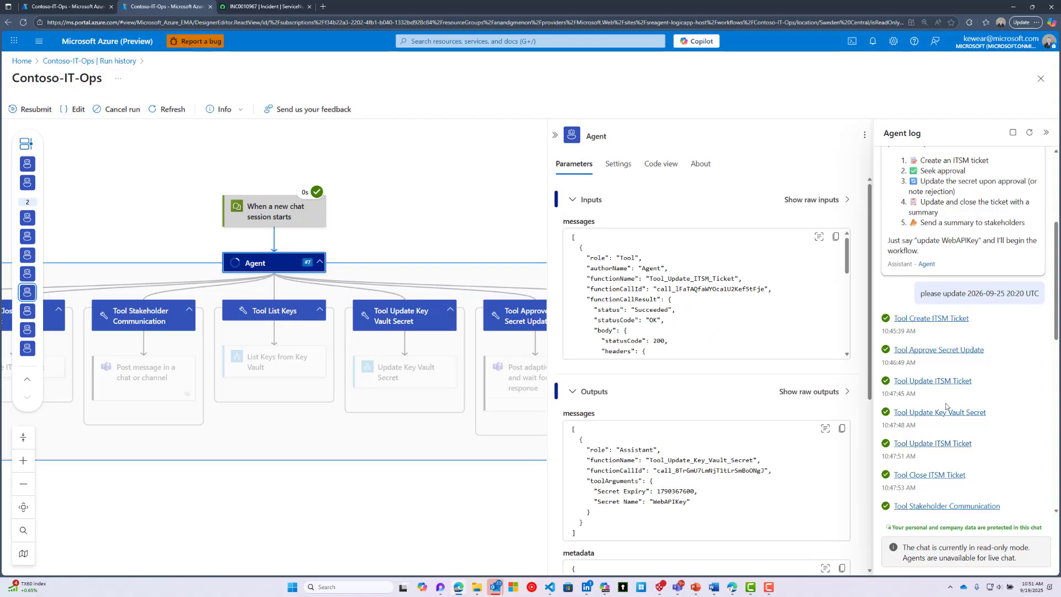
pyautogui.click(921, 484)
pyautogui.scroll(-2, 922, 478)
pyautogui.scroll(-5, 924, 477)
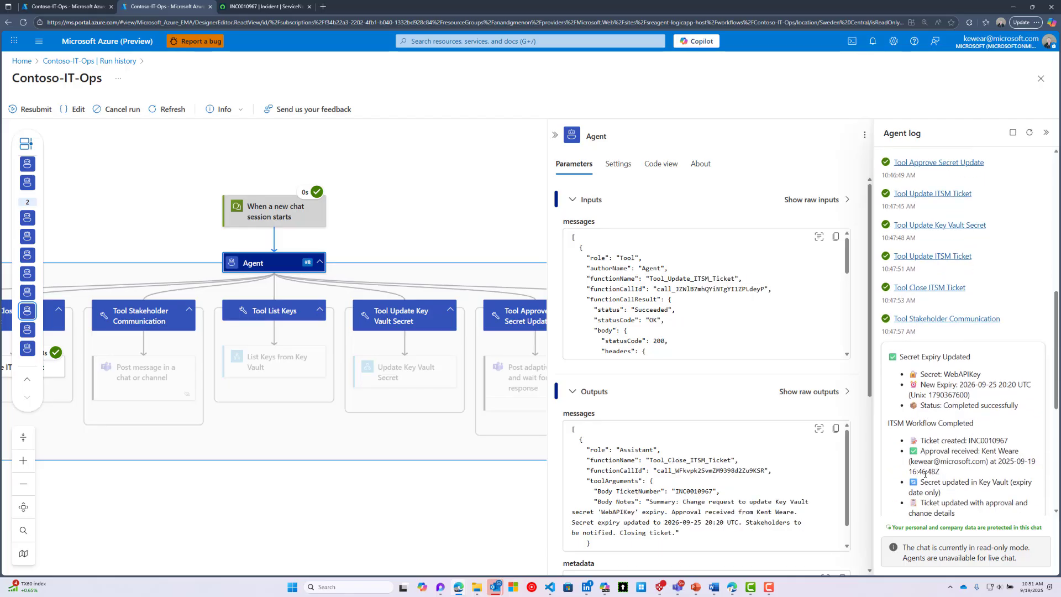
pyautogui.scroll(-2, 938, 409)
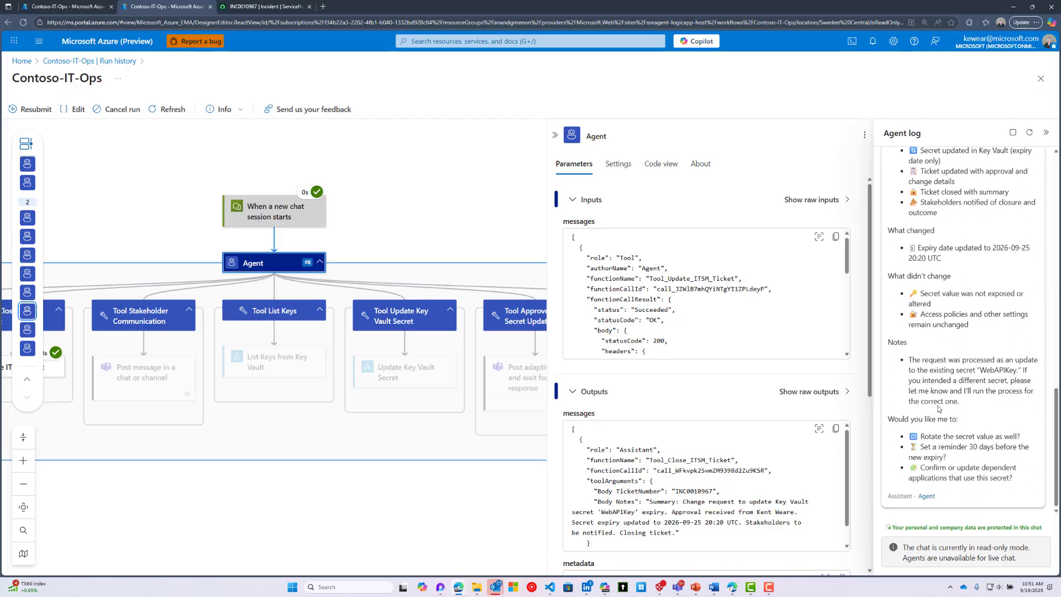
# - Review both agent iterations of Task #1 in the task timeline, including the secret-list message in the outputs
pyautogui.moveTo(32, 189)
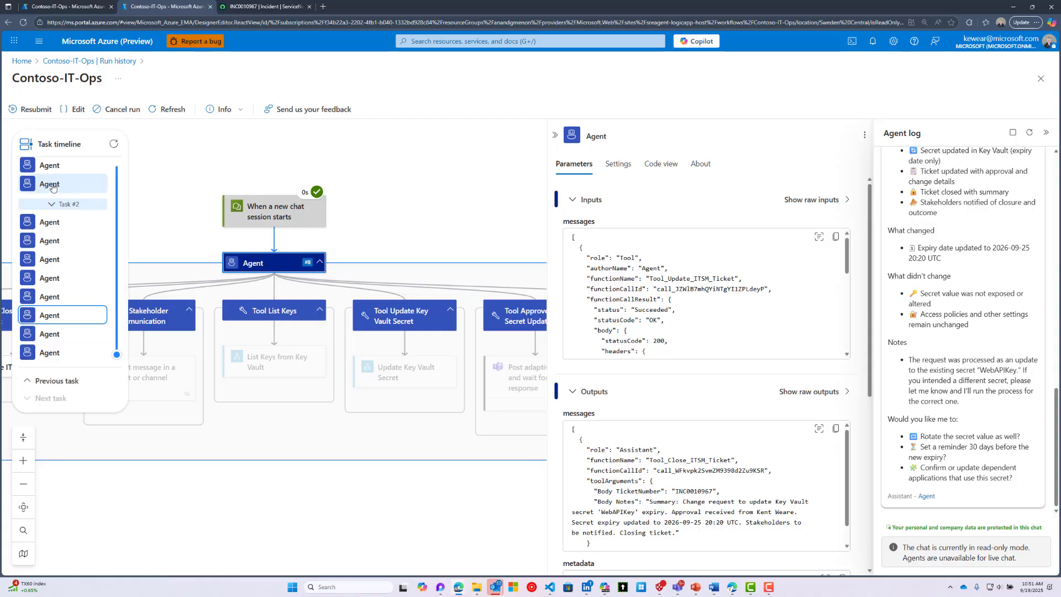
pyautogui.scroll(1, 56, 205)
pyautogui.scroll(-1, 59, 210)
pyautogui.scroll(1, 65, 224)
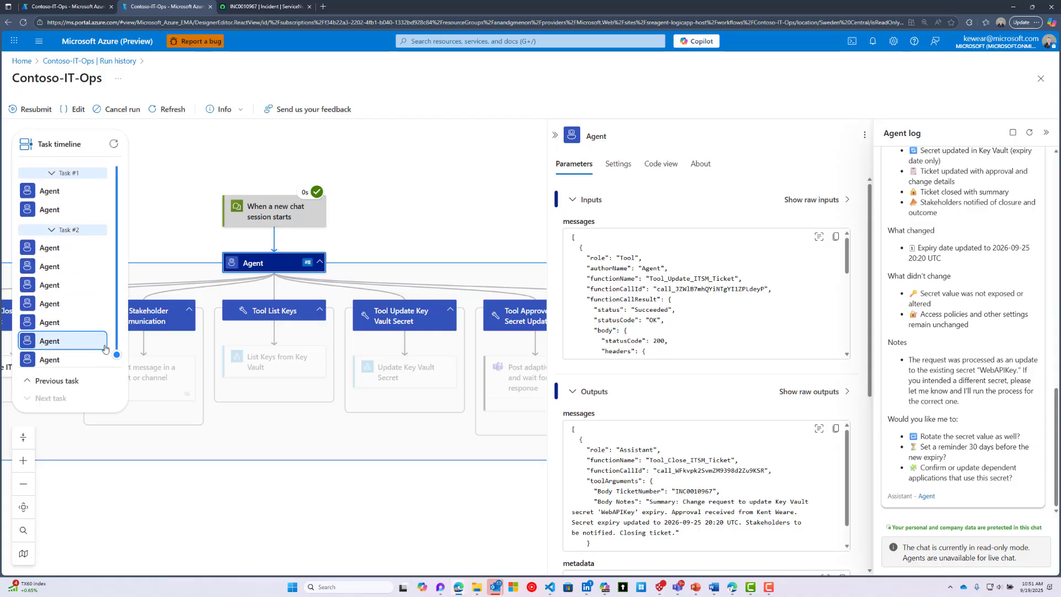
pyautogui.click(88, 191)
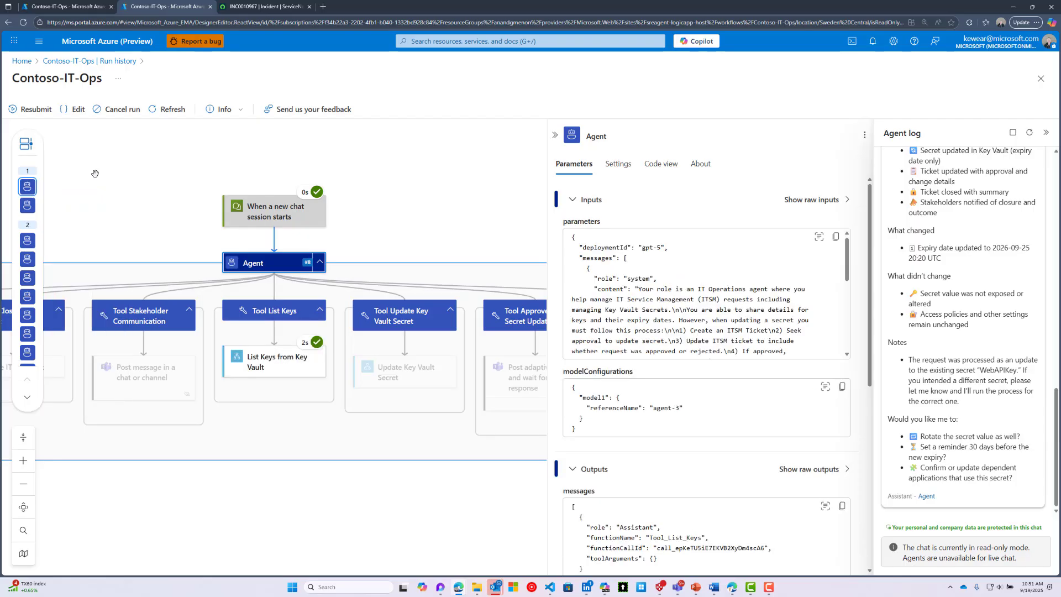
pyautogui.click(34, 191)
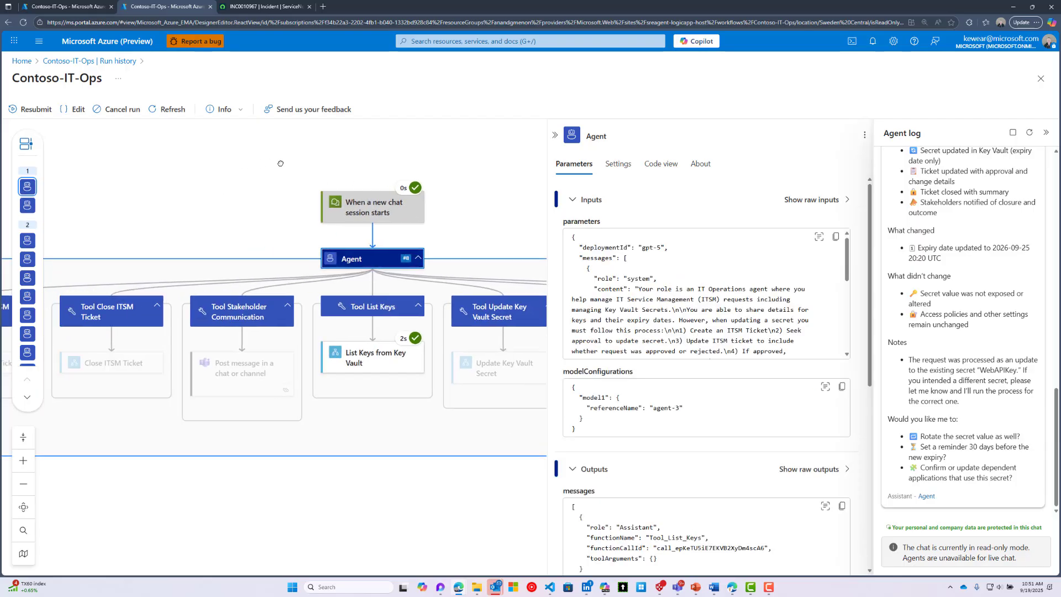
pyautogui.click(46, 210)
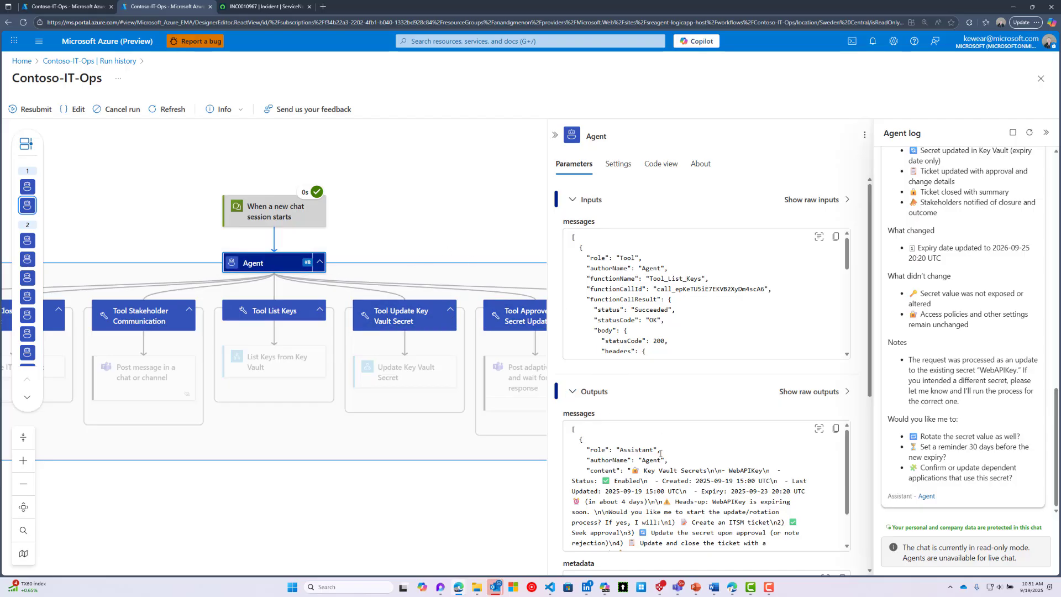
pyautogui.scroll(-1, 662, 451)
pyautogui.scroll(-1, 661, 453)
# - Inspect the first, second and last agent iterations of Task #2 in the task timeline
pyautogui.moveTo(55, 249)
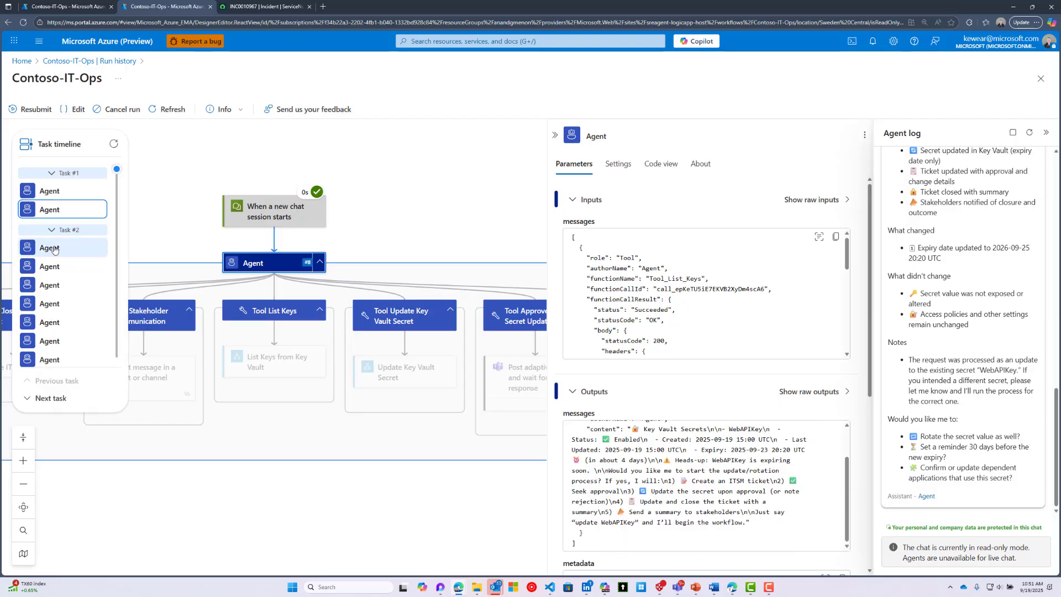
pyautogui.click(54, 249)
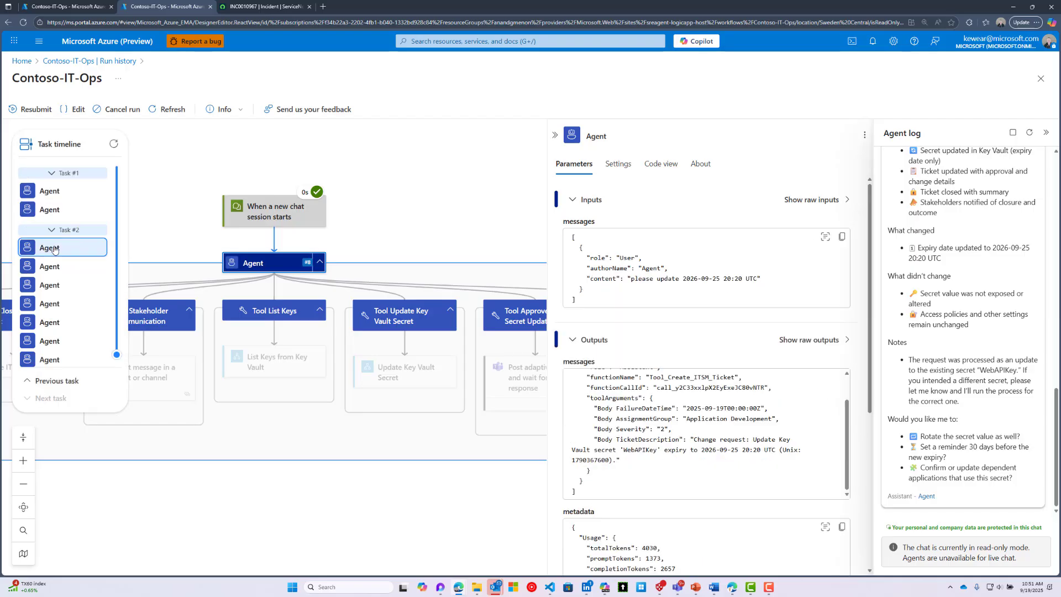
pyautogui.click(50, 266)
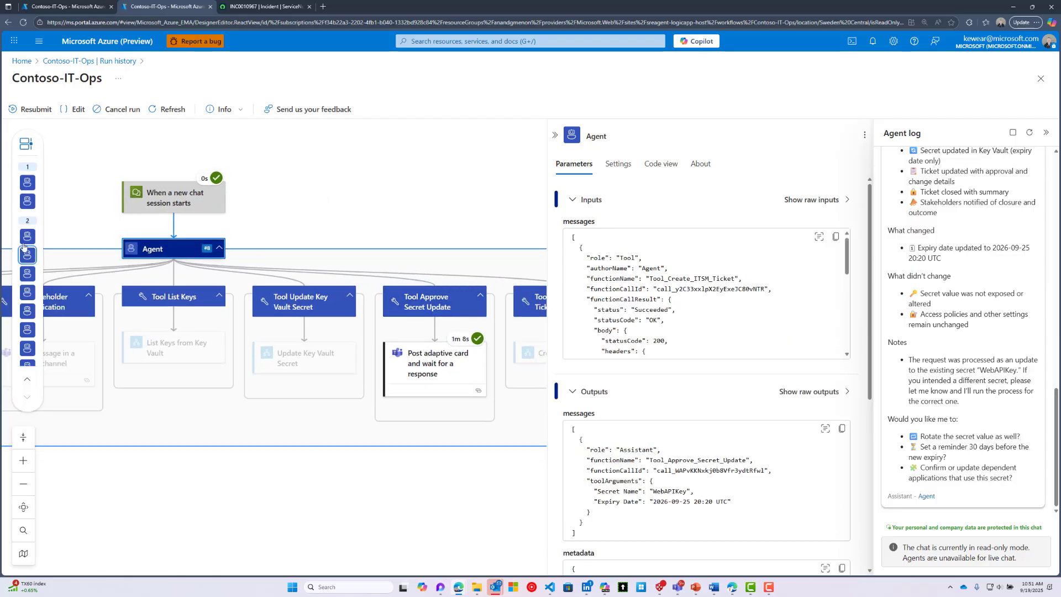
pyautogui.moveTo(43, 263)
pyautogui.scroll(-1, 49, 310)
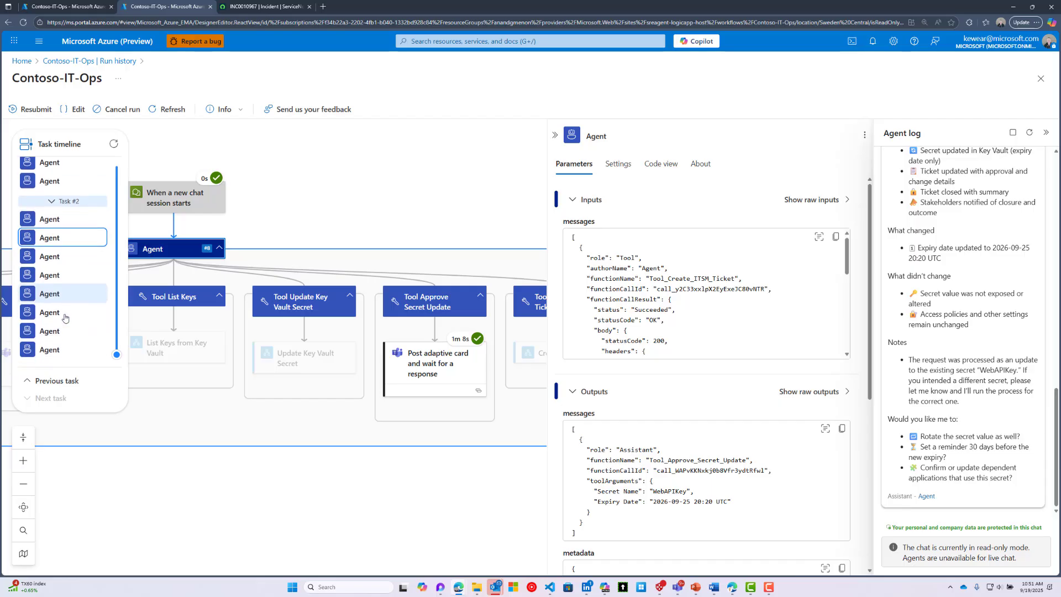
pyautogui.click(50, 350)
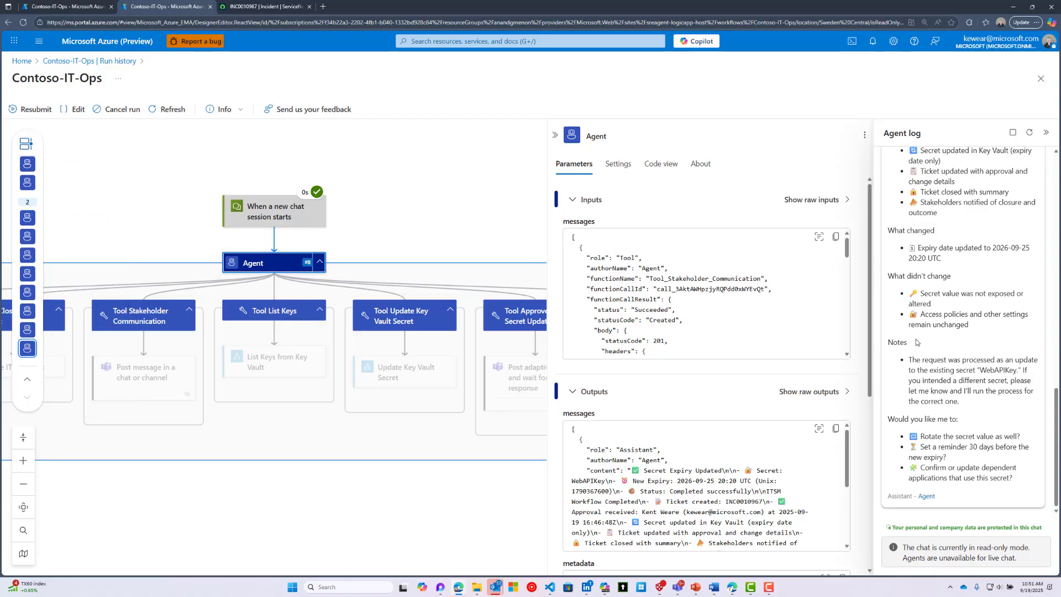
# - Return to the Task #2 tool calls in the agent log and refresh the task timeline
pyautogui.scroll(10, 957, 362)
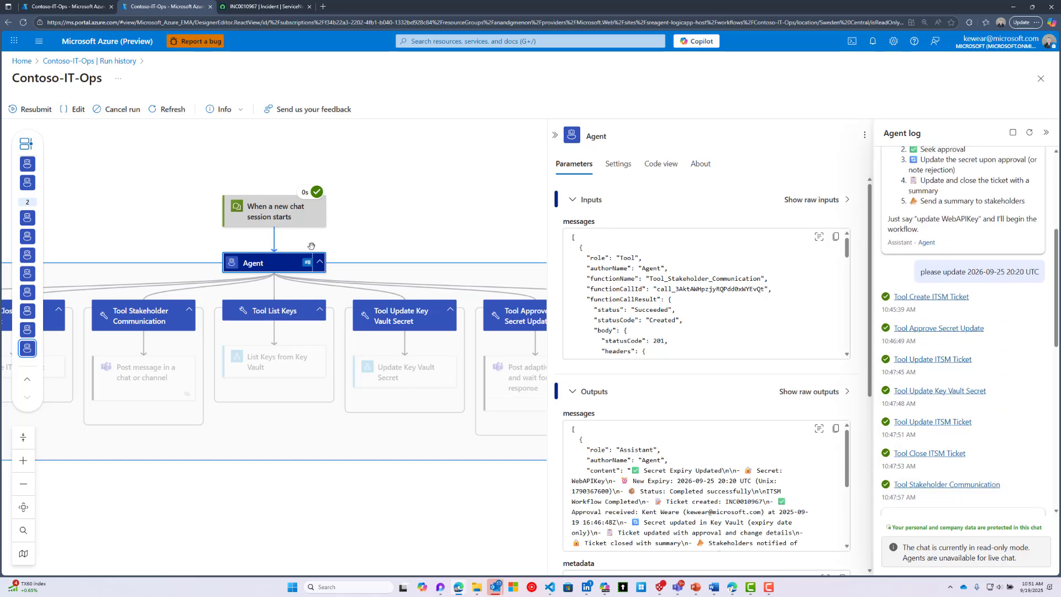
pyautogui.moveTo(30, 170)
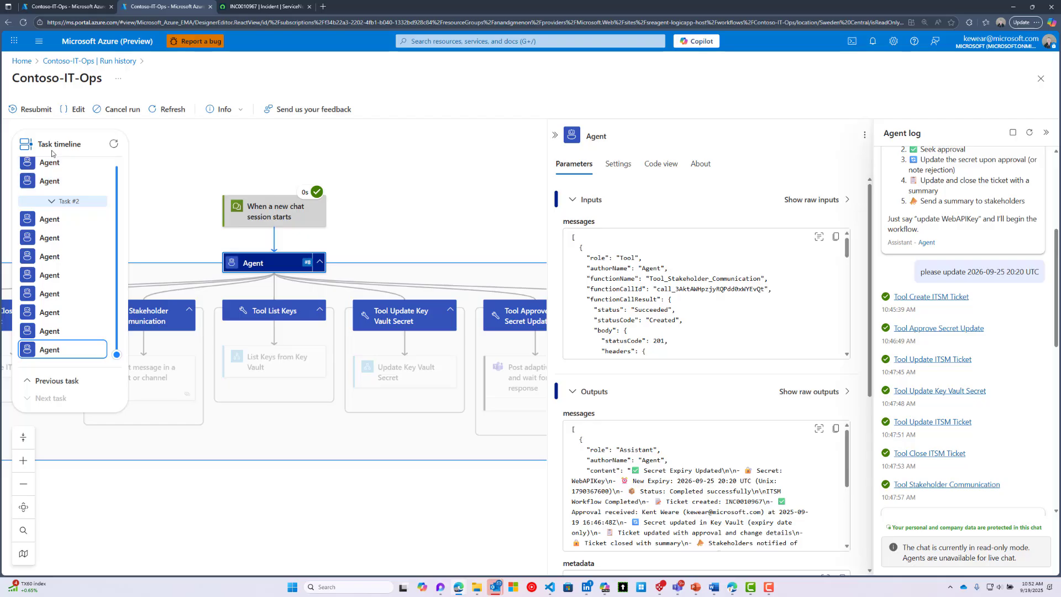
pyautogui.click(113, 144)
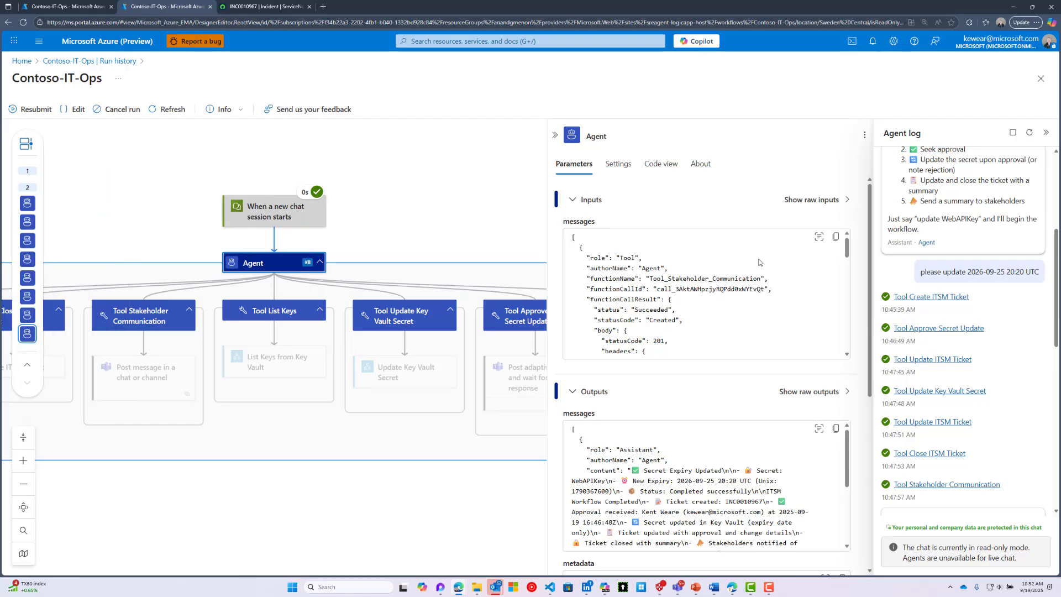